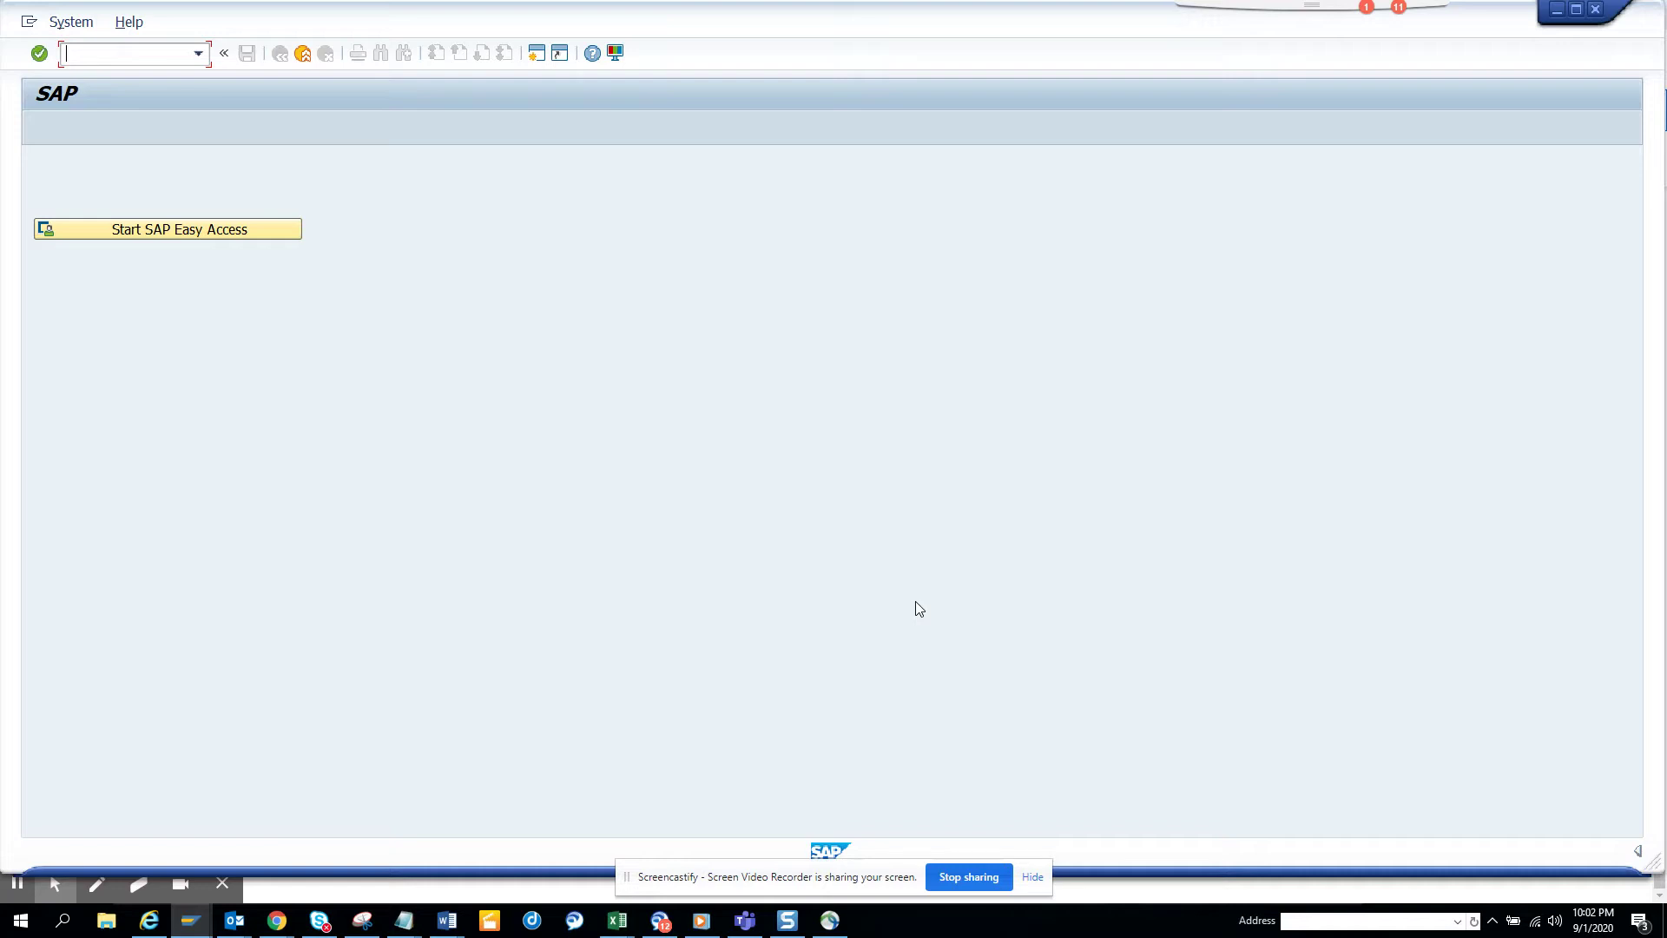
# Step: In ME22N, change item 10's schedule-line delivery date from 08/25/2020 to 08/26/2020, then view its messages
pyautogui.write('/nme22n')
pyautogui.press('Return')
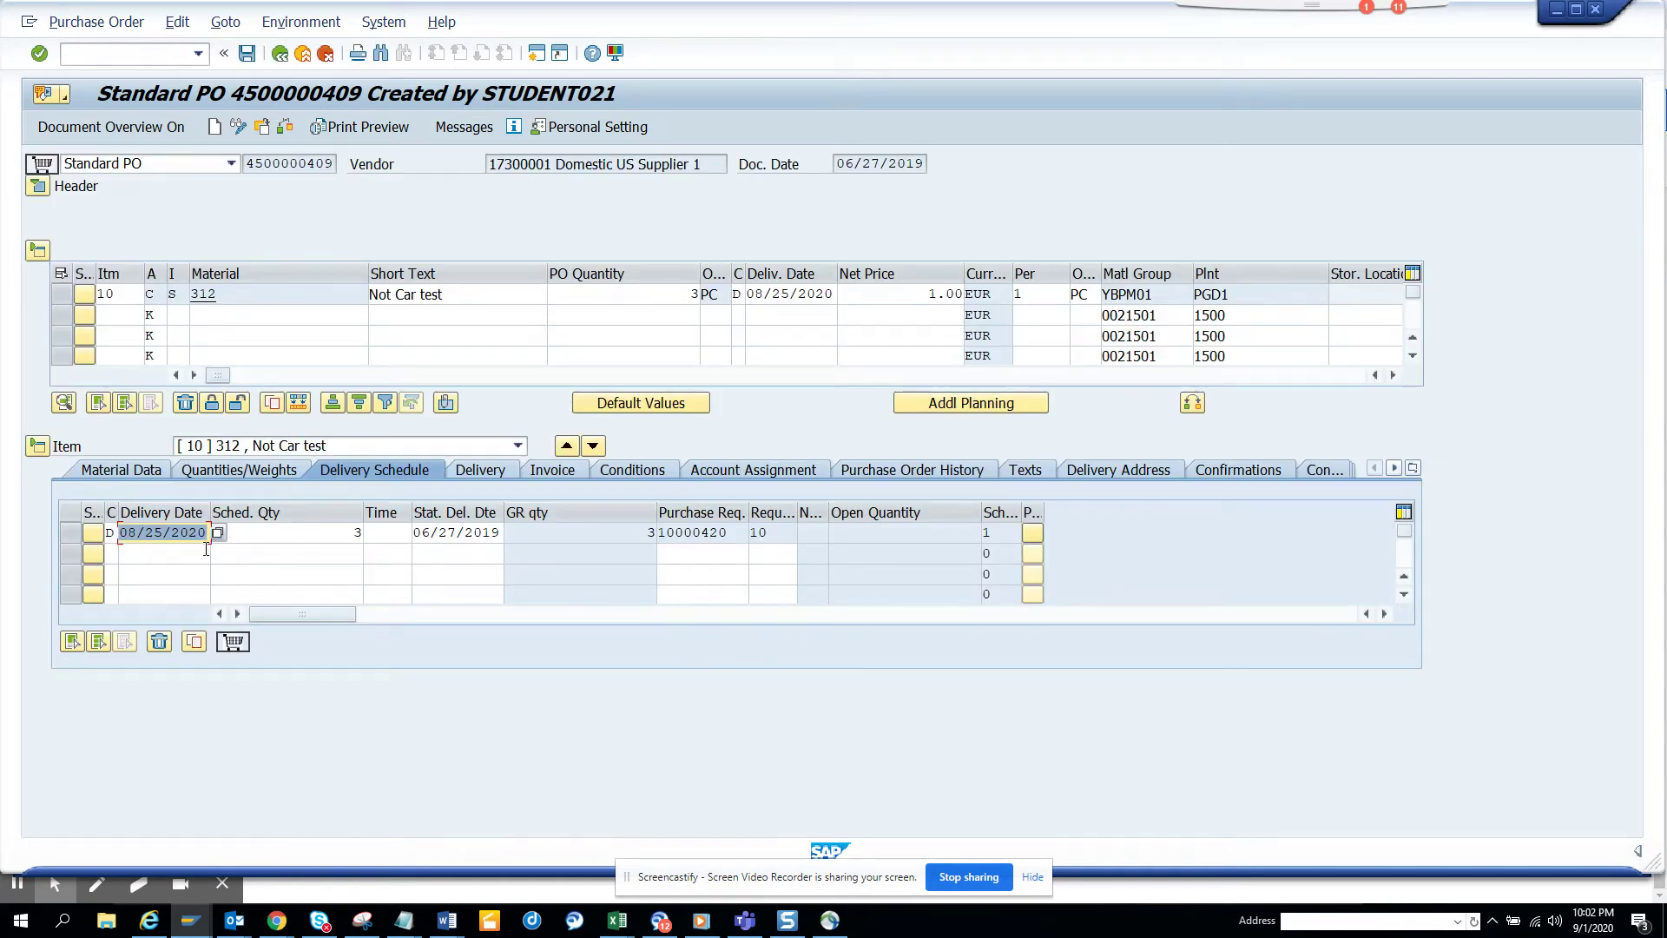
pyautogui.click(184, 532)
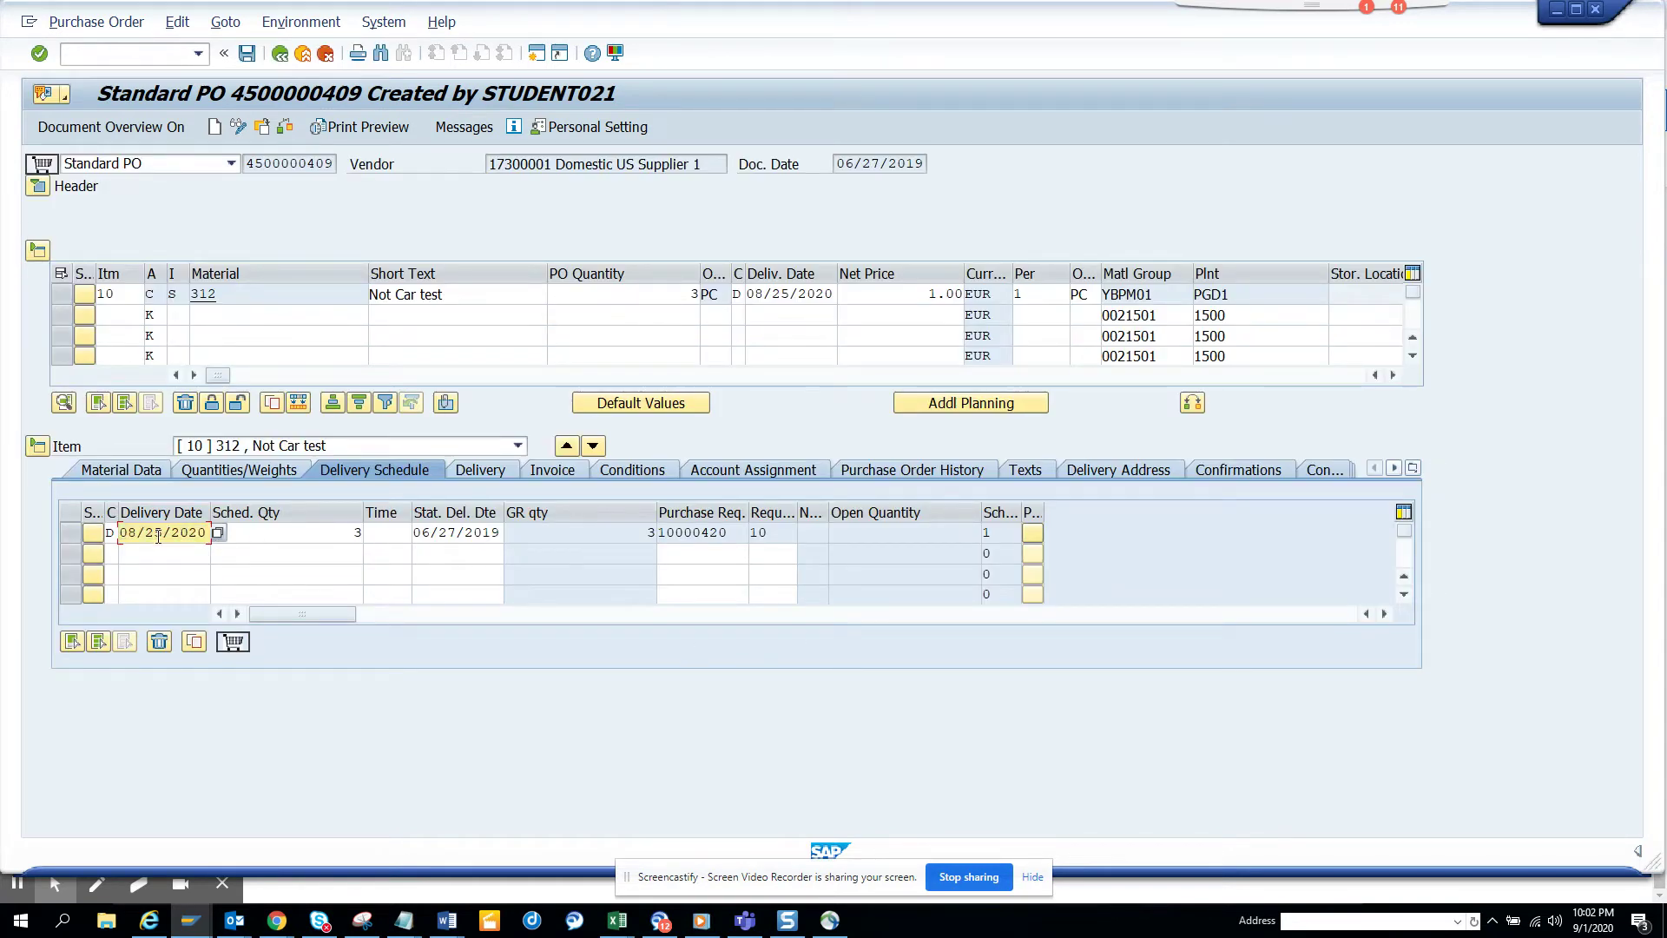
pyautogui.moveTo(160, 536); pyautogui.dragTo(152, 539)
pyautogui.write('6')
pyautogui.press('Return')
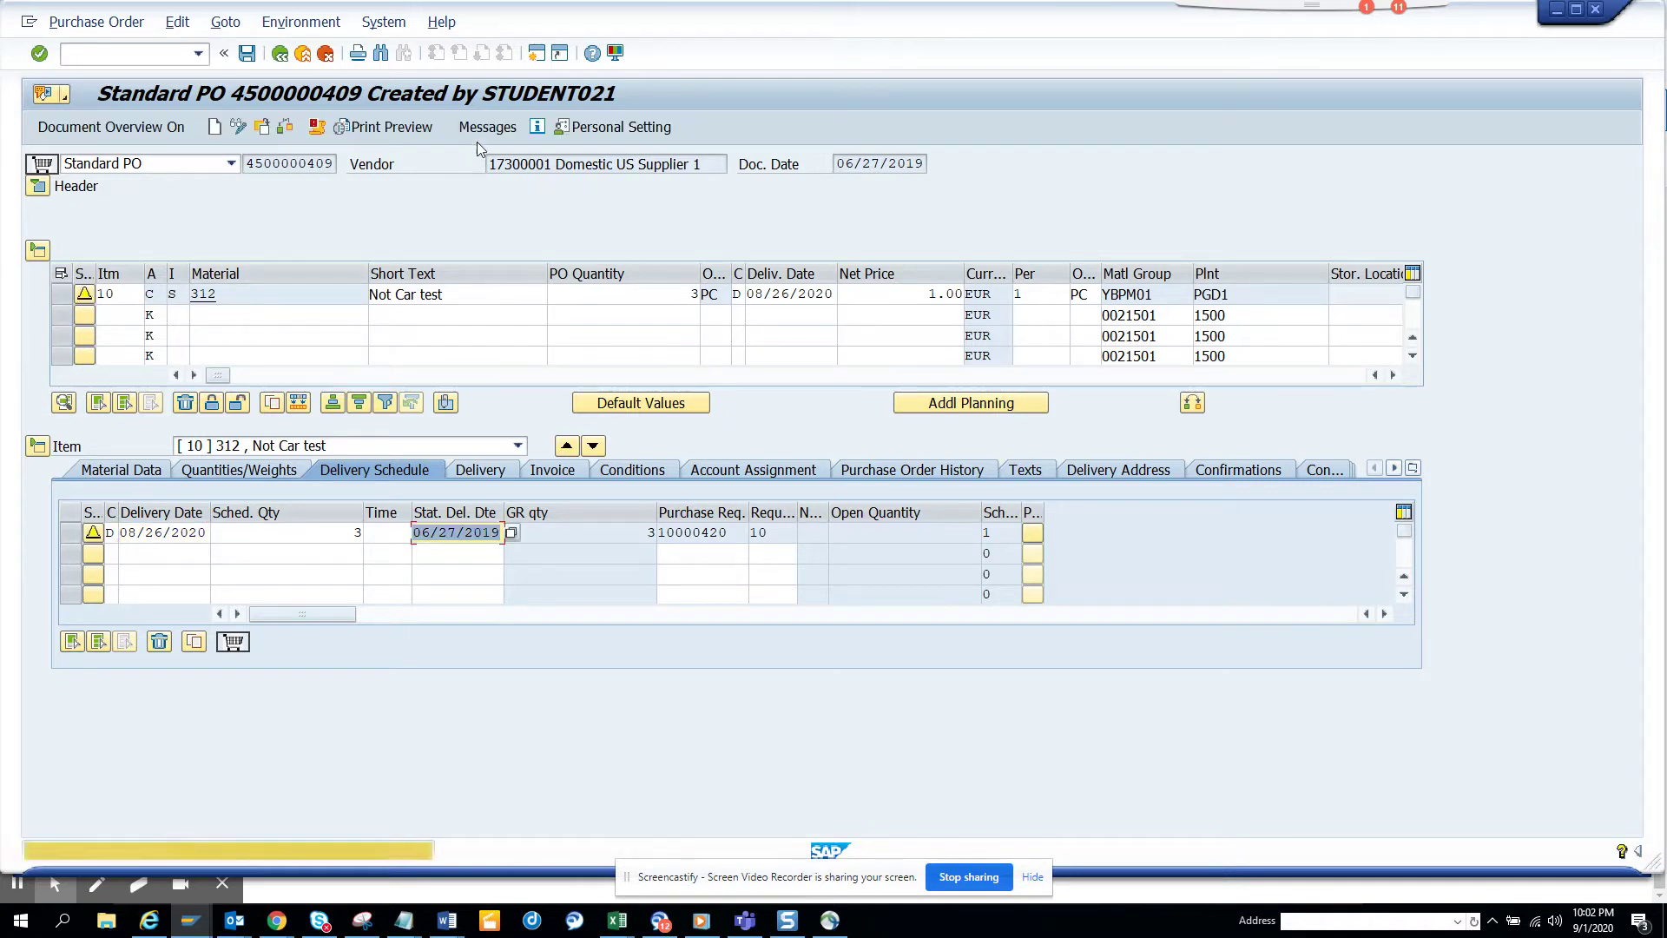
pyautogui.click(484, 128)
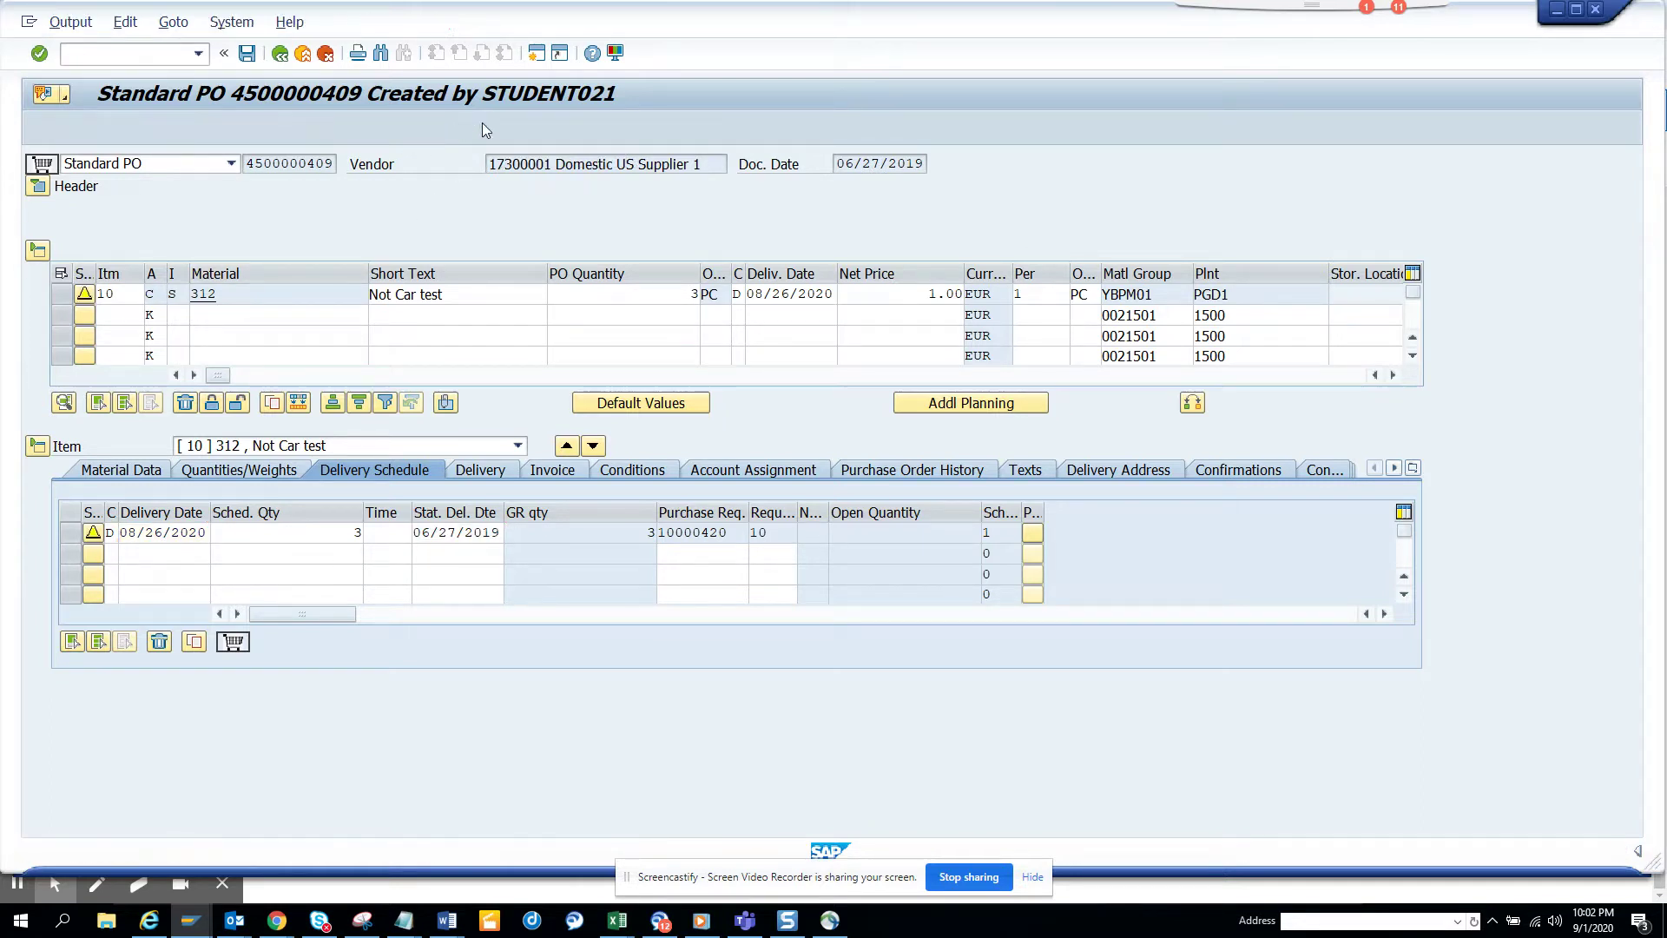
pyautogui.click(278, 54)
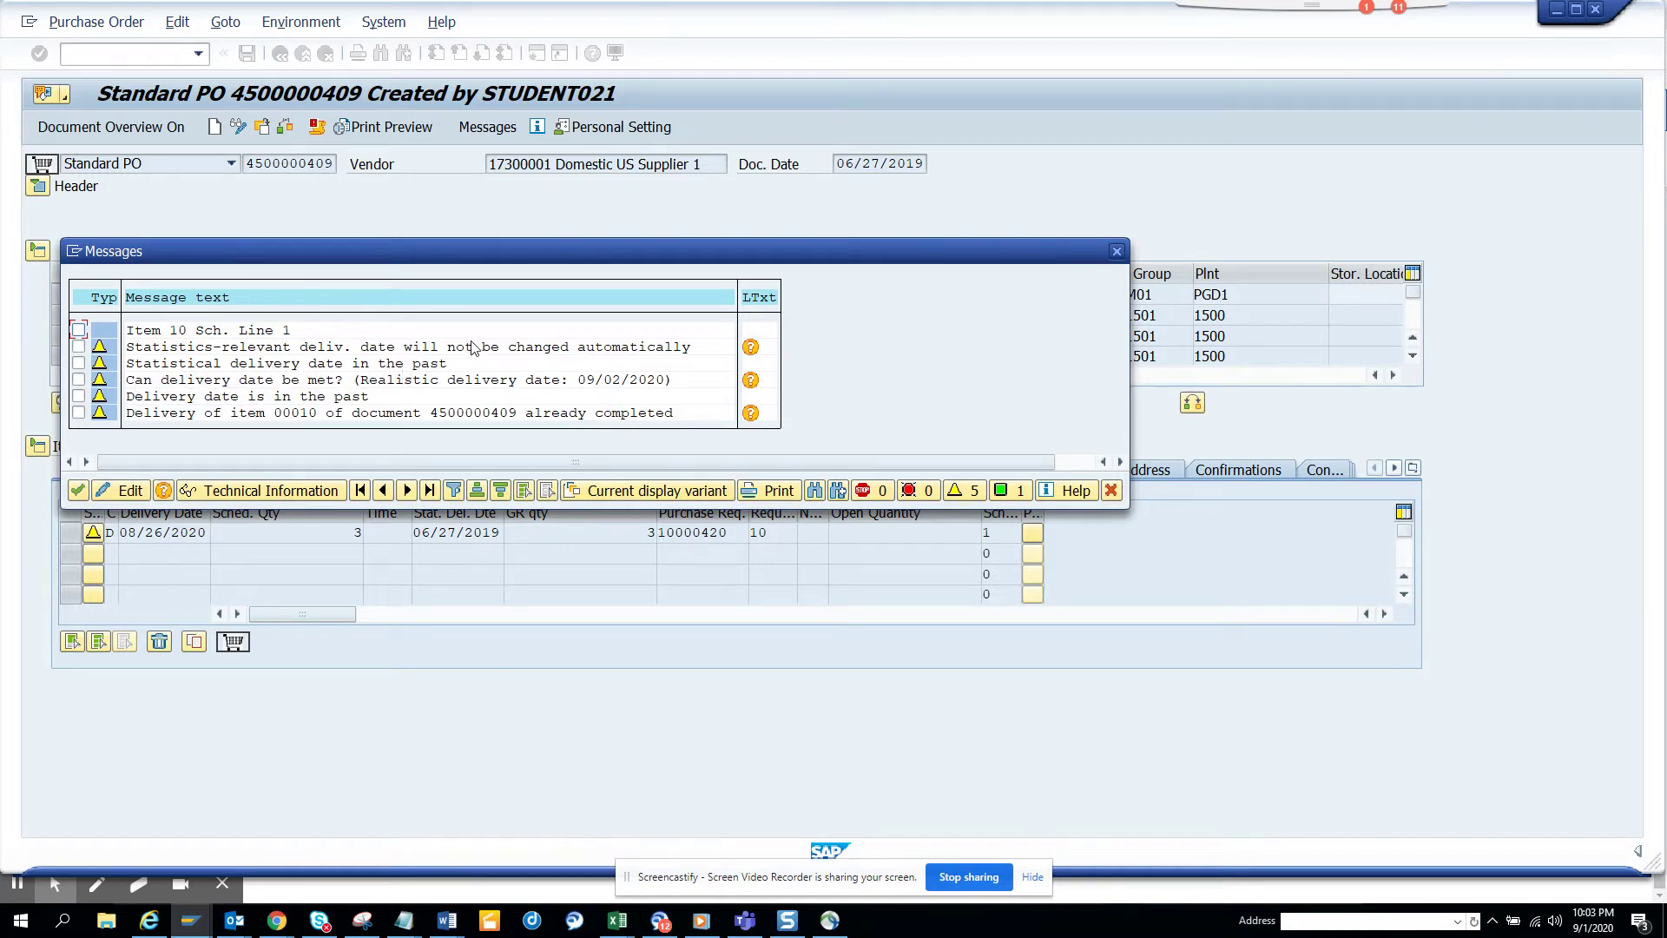
# Step: Open the long text of the 'Statistical delivery date in the past' warning to identify message ME589
pyautogui.moveTo(588, 253); pyautogui.dragTo(1058, 187)
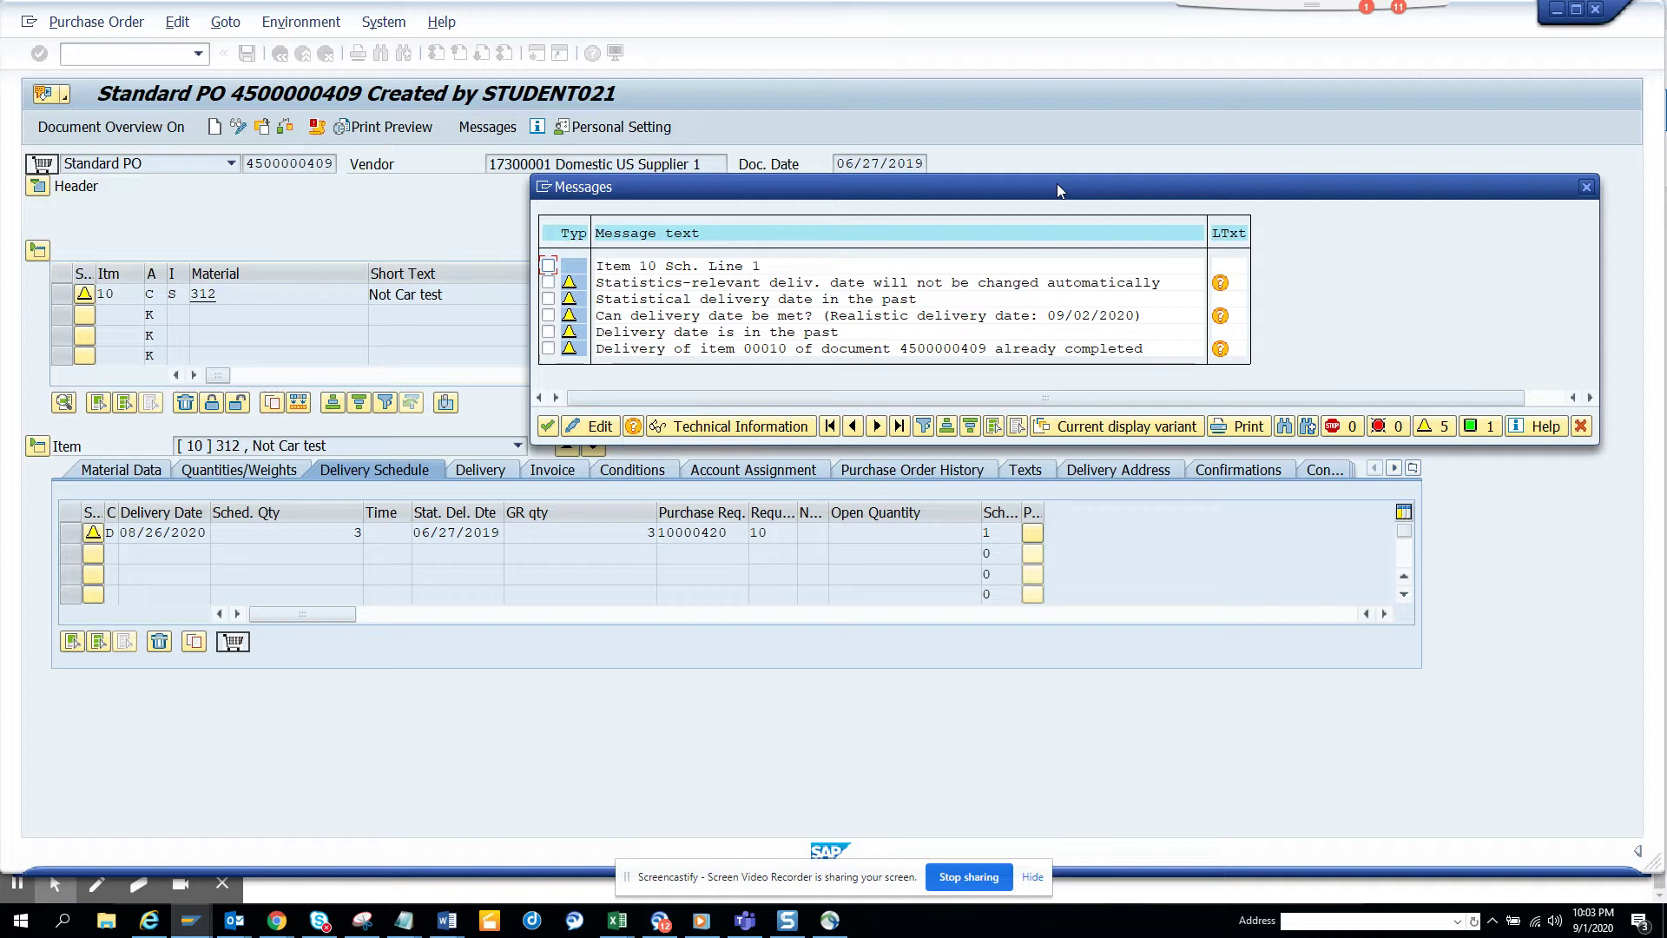
pyautogui.click(899, 300)
pyautogui.click(828, 300)
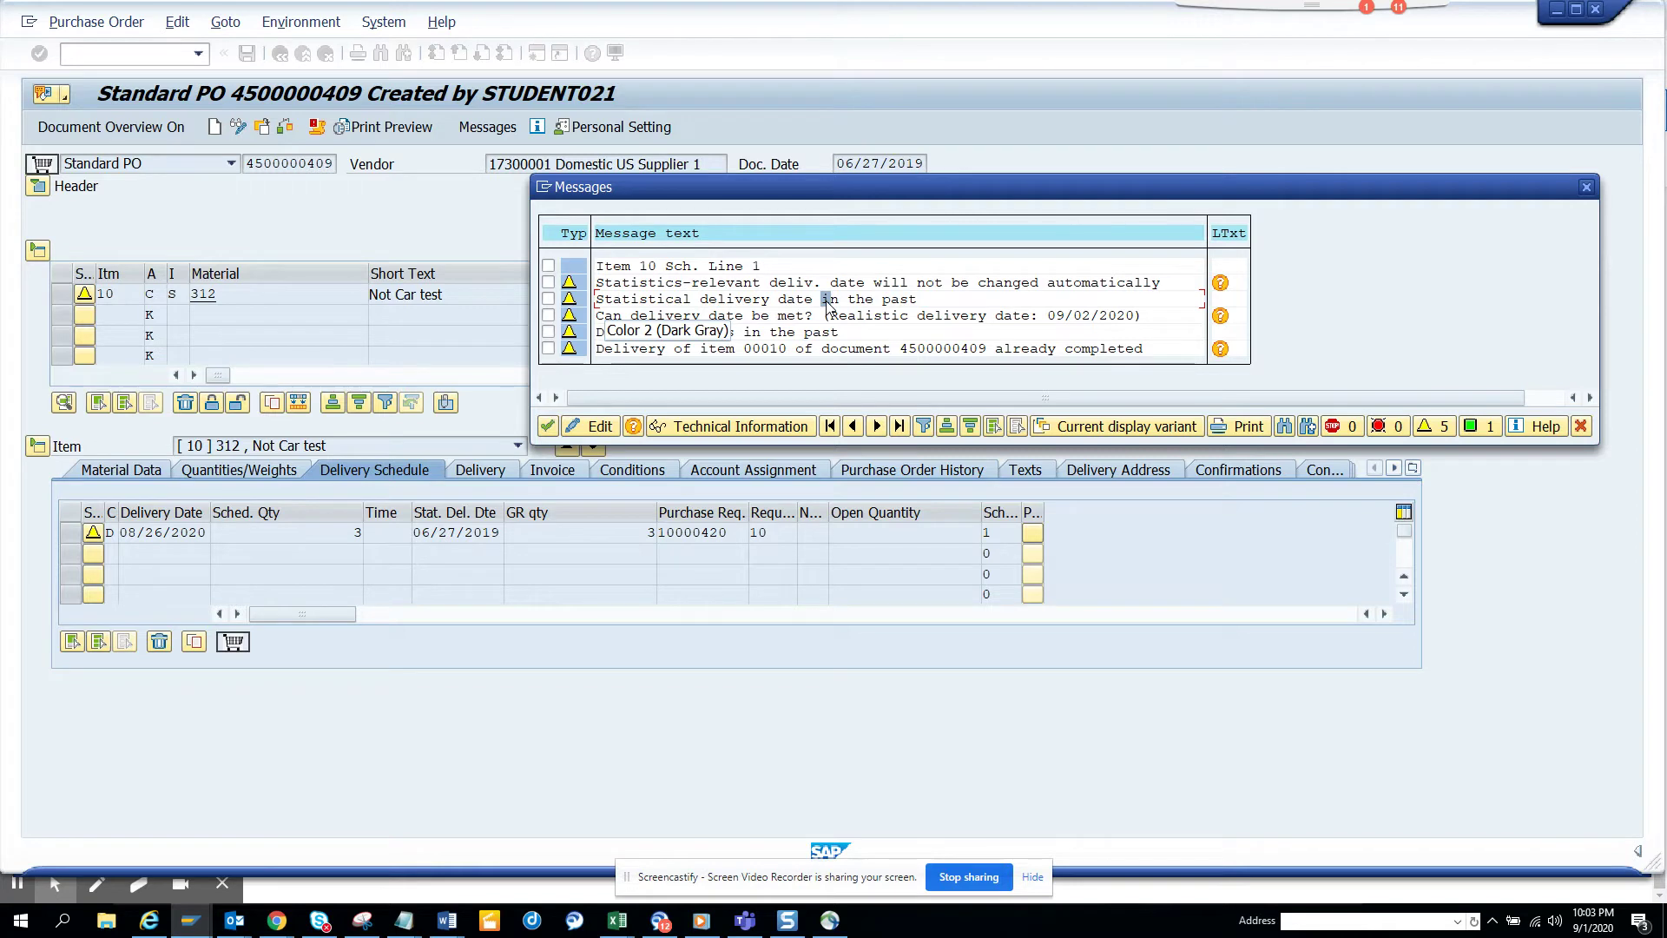
pyautogui.doubleClick(828, 301)
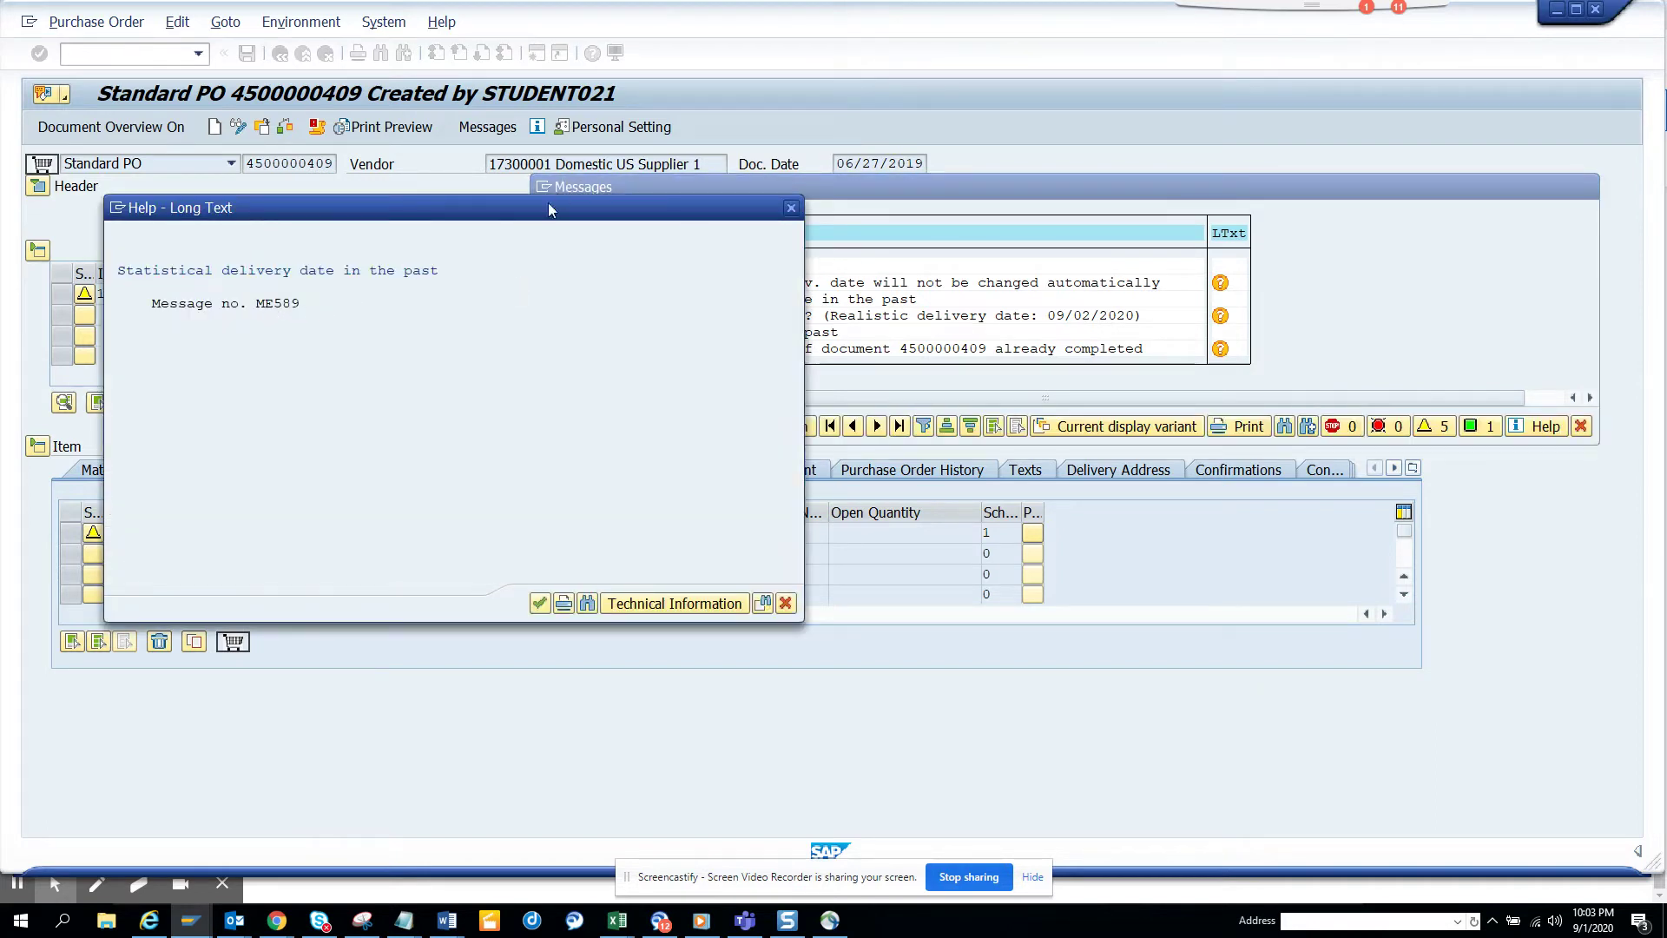
pyautogui.moveTo(548, 213); pyautogui.dragTo(938, 365)
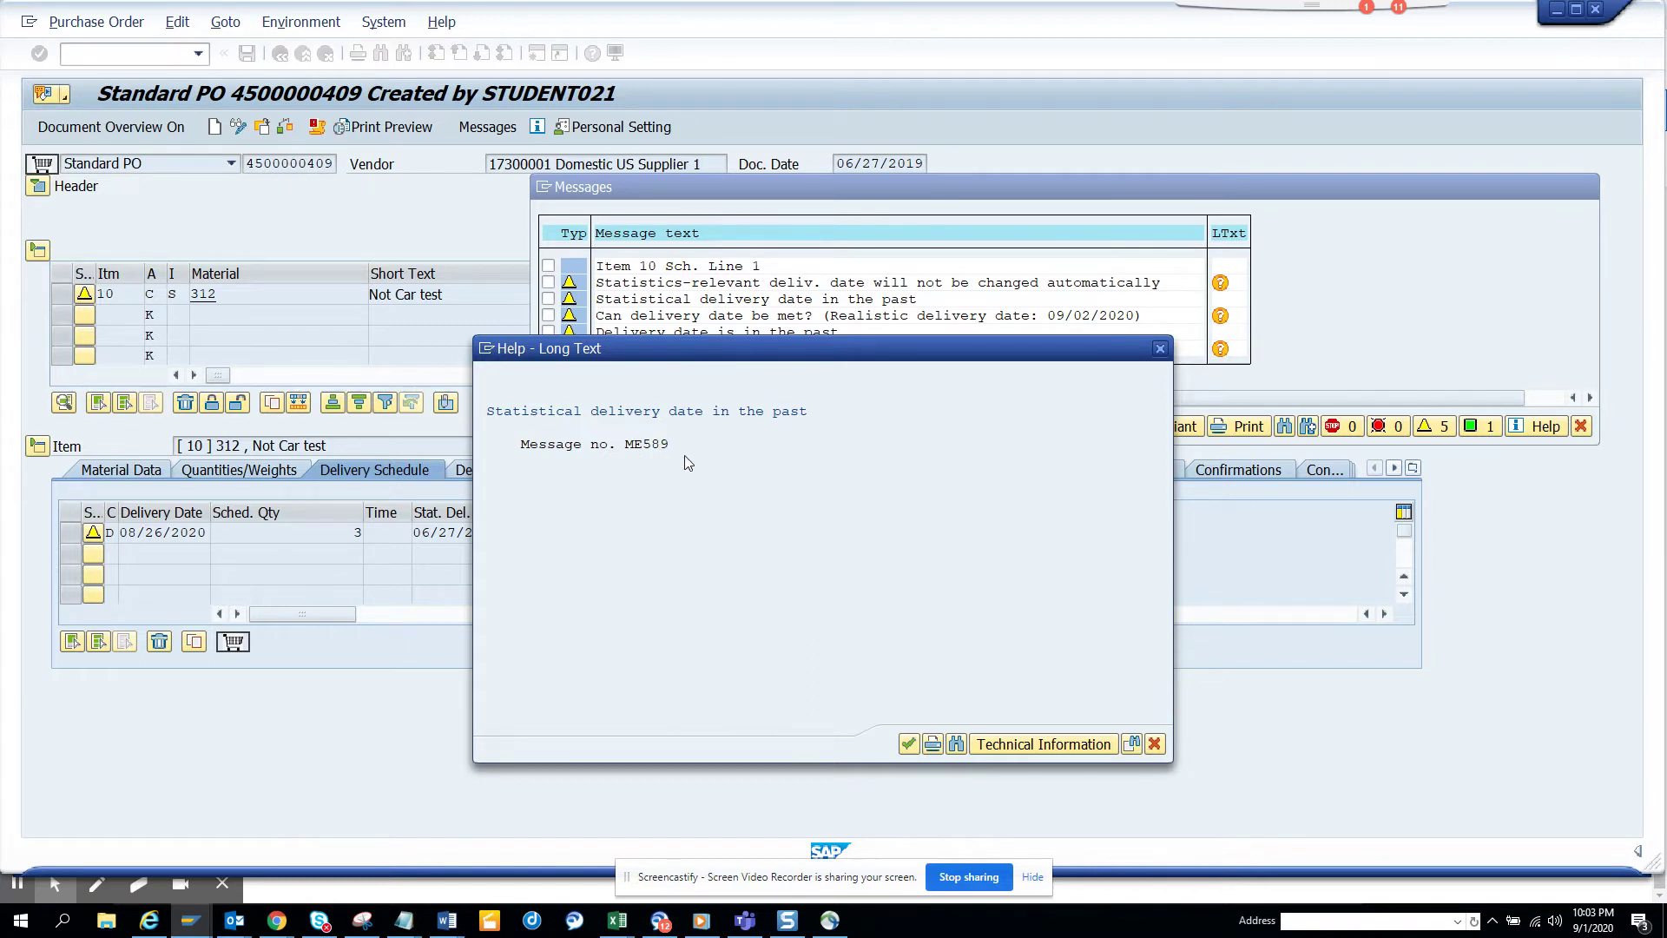
# Step: In the other session, run OLME and open Environment Data > Define Attributes of System Messages
pyautogui.hotkey('alt', 'Tab')
pyautogui.hotkey('alt', 'Tab')
pyautogui.hotkey('alt', 'Tab')
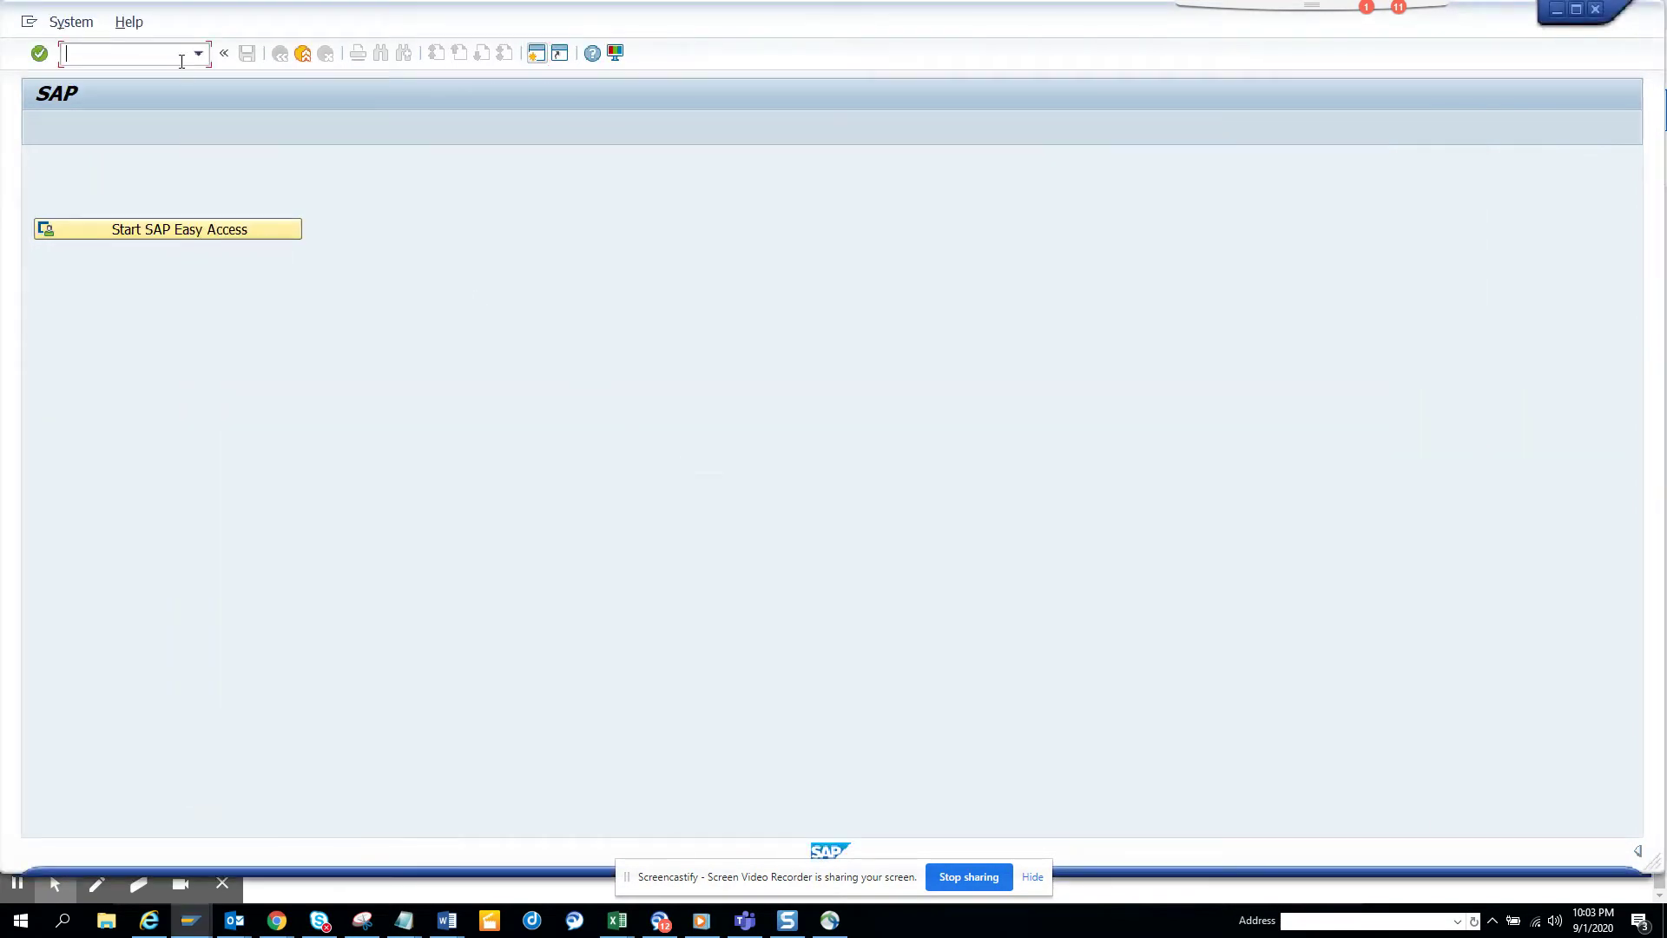
pyautogui.click(198, 54)
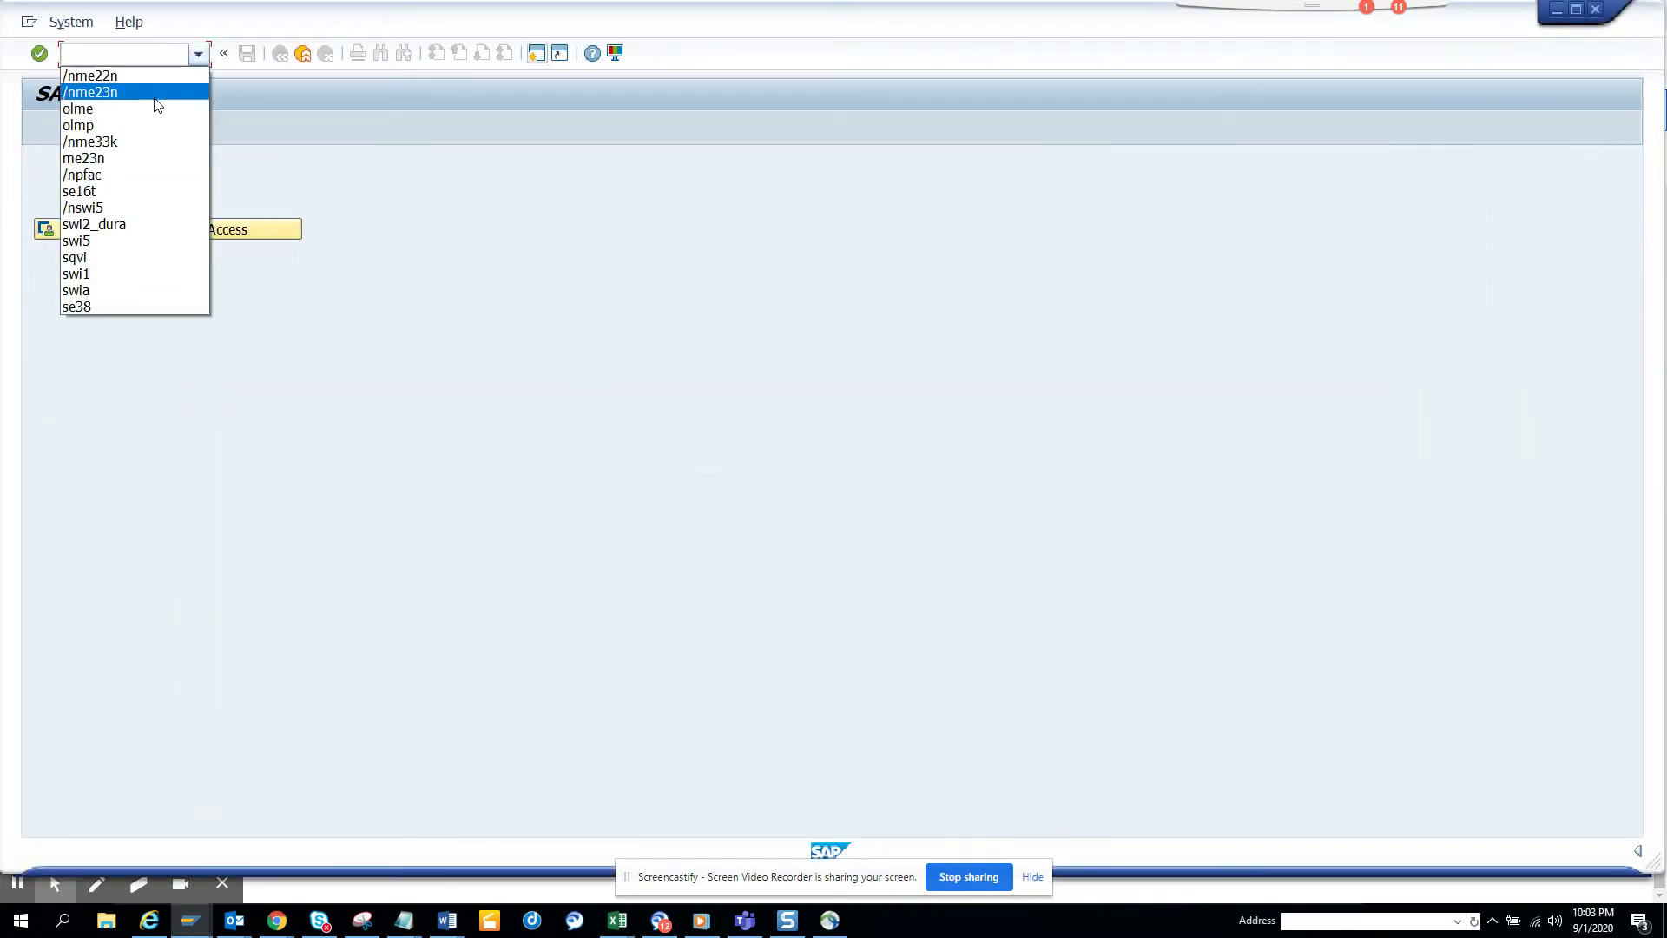
pyautogui.click(157, 108)
pyautogui.click(150, 52)
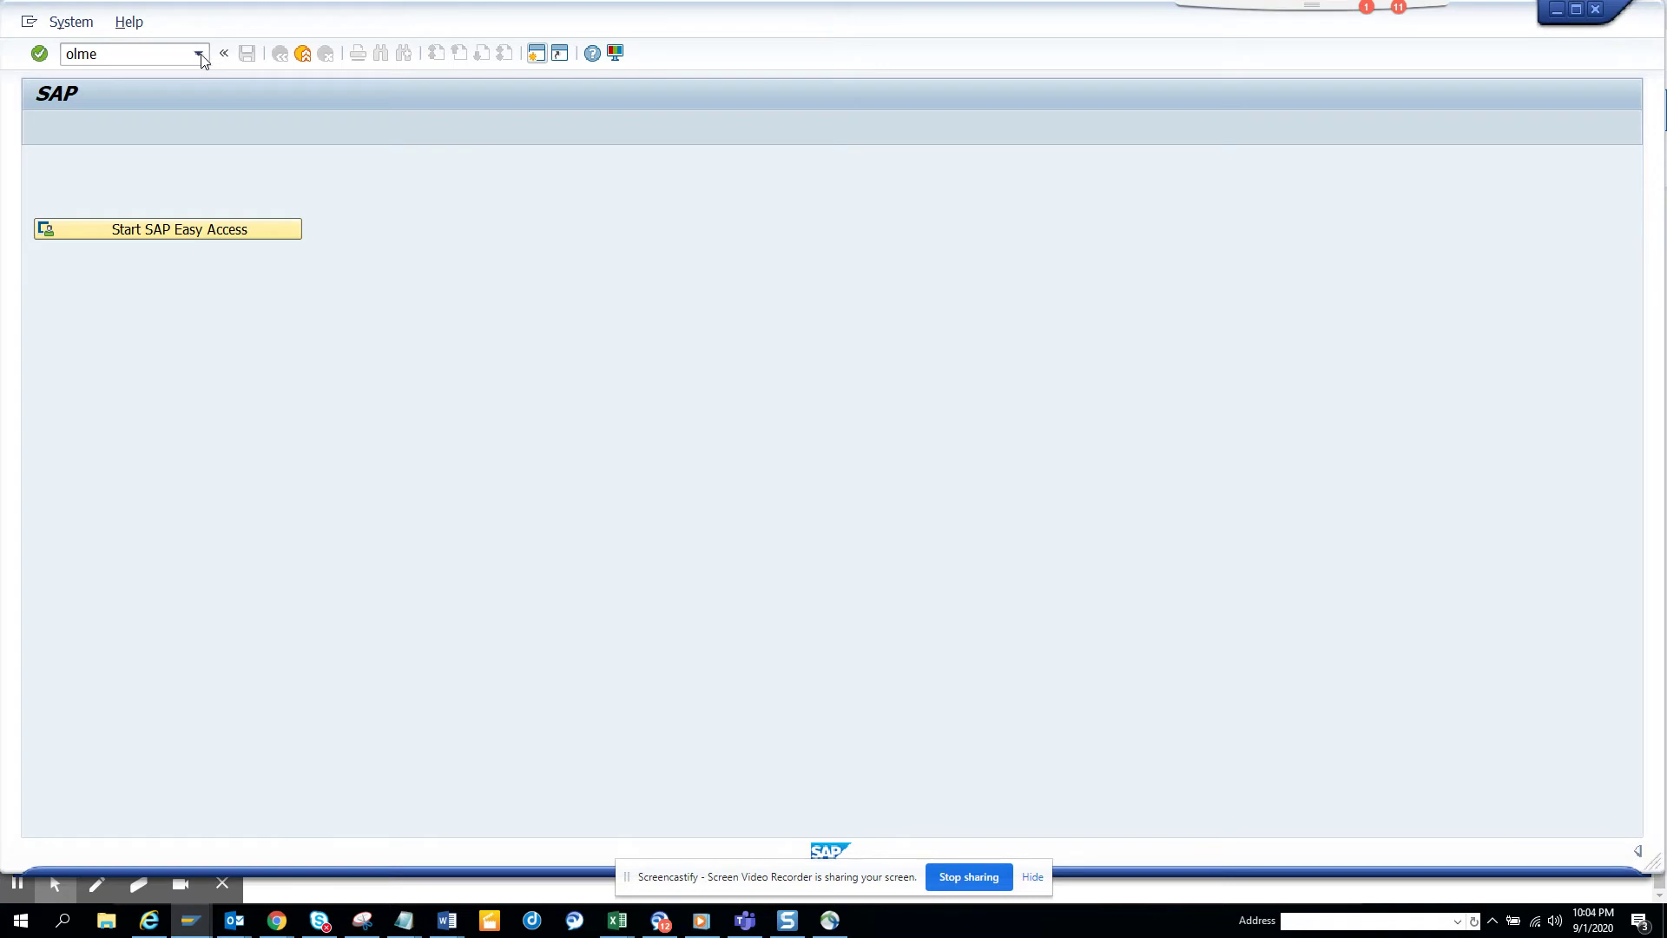
pyautogui.press('Return')
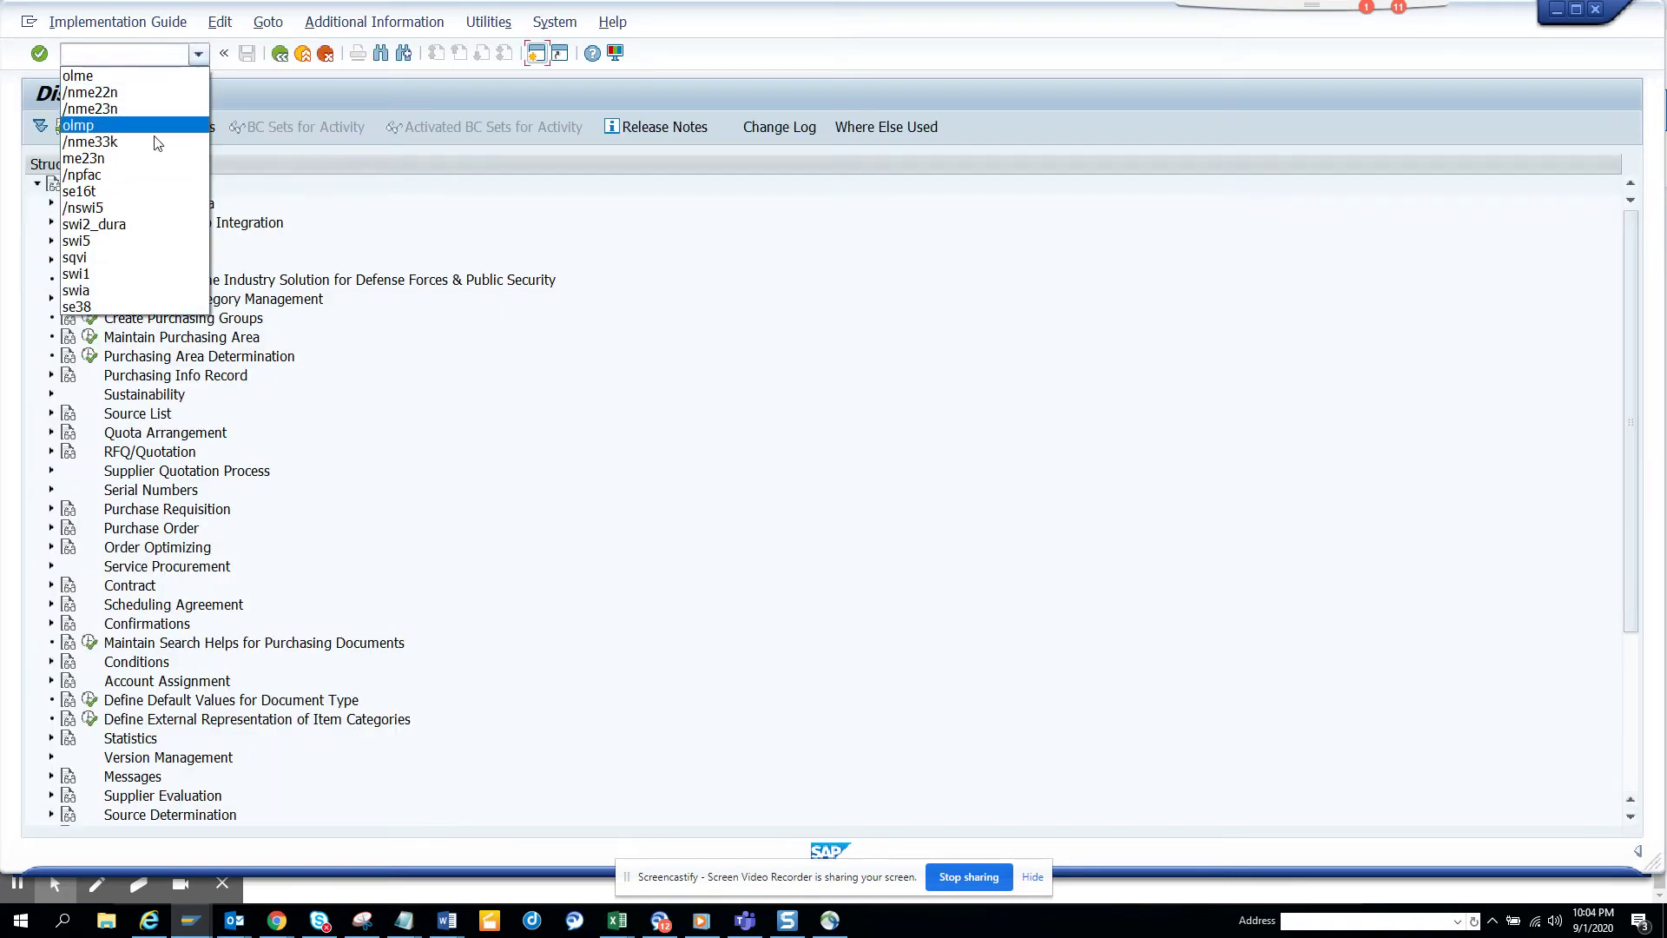
pyautogui.click(327, 96)
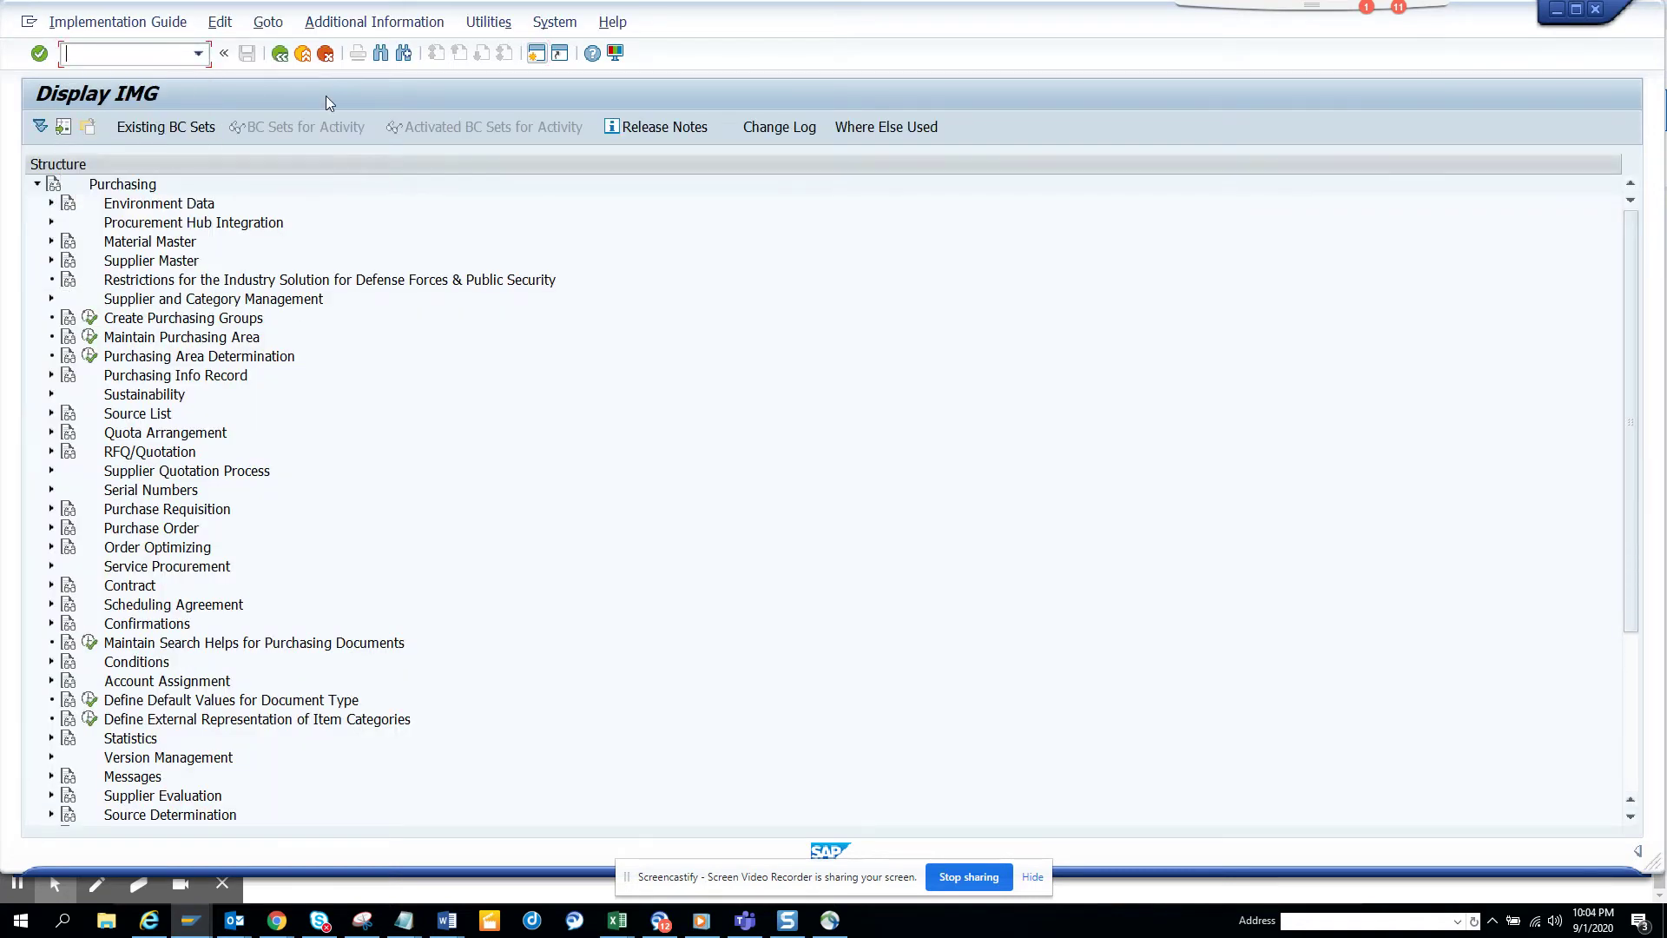
pyautogui.click(50, 203)
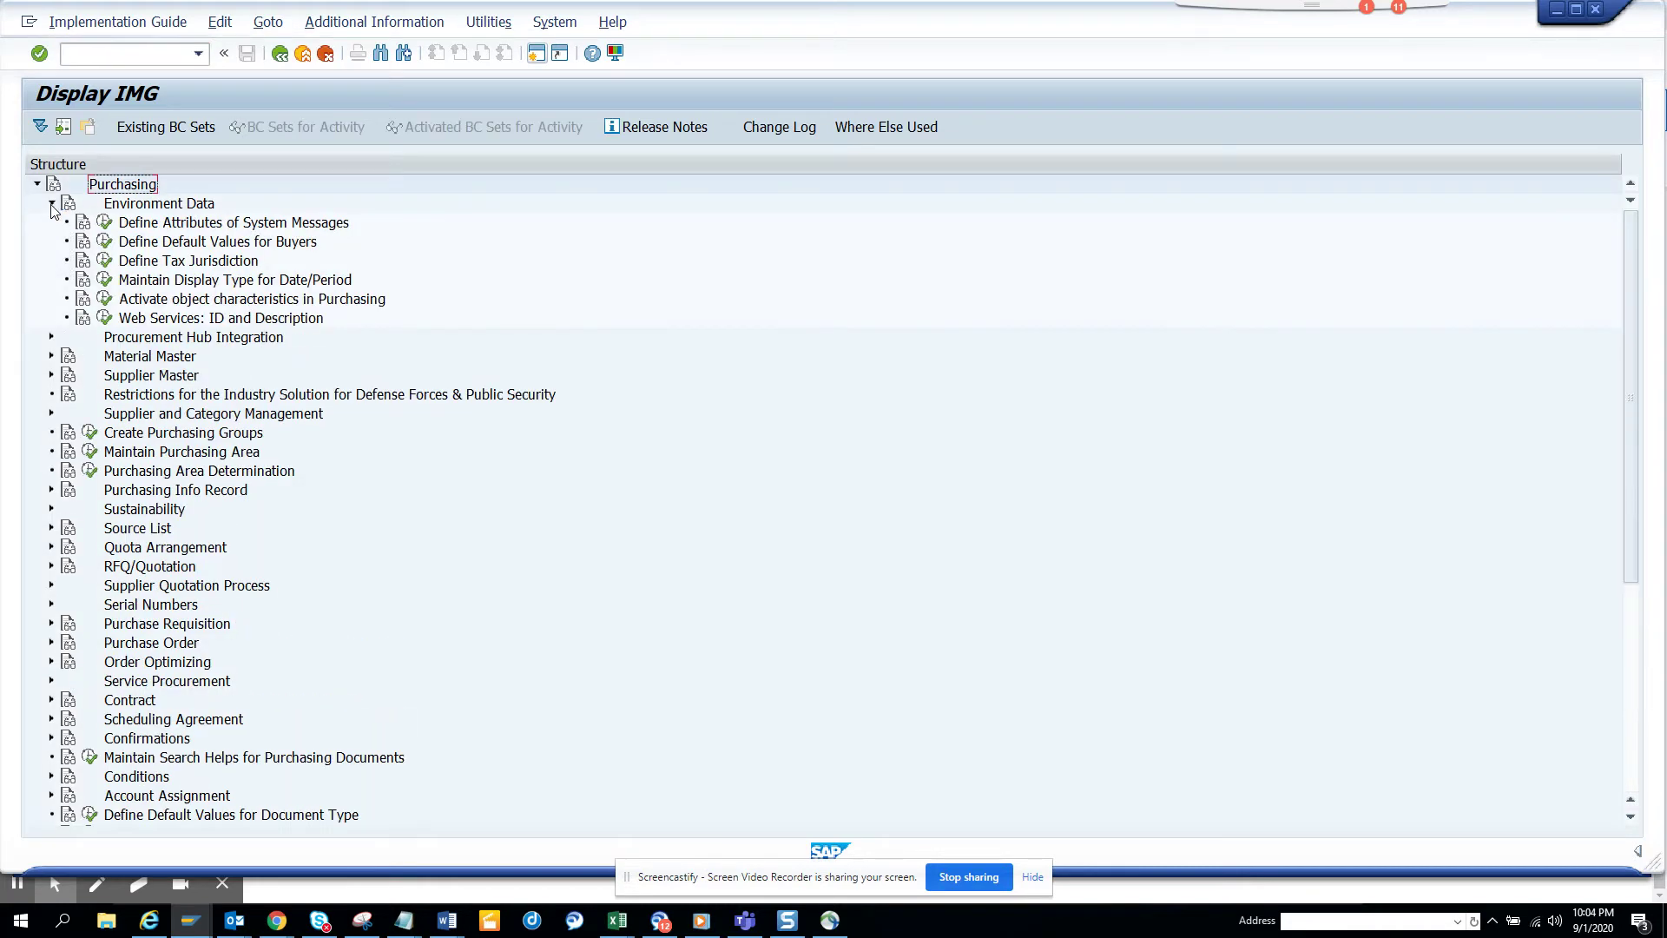
pyautogui.click(103, 224)
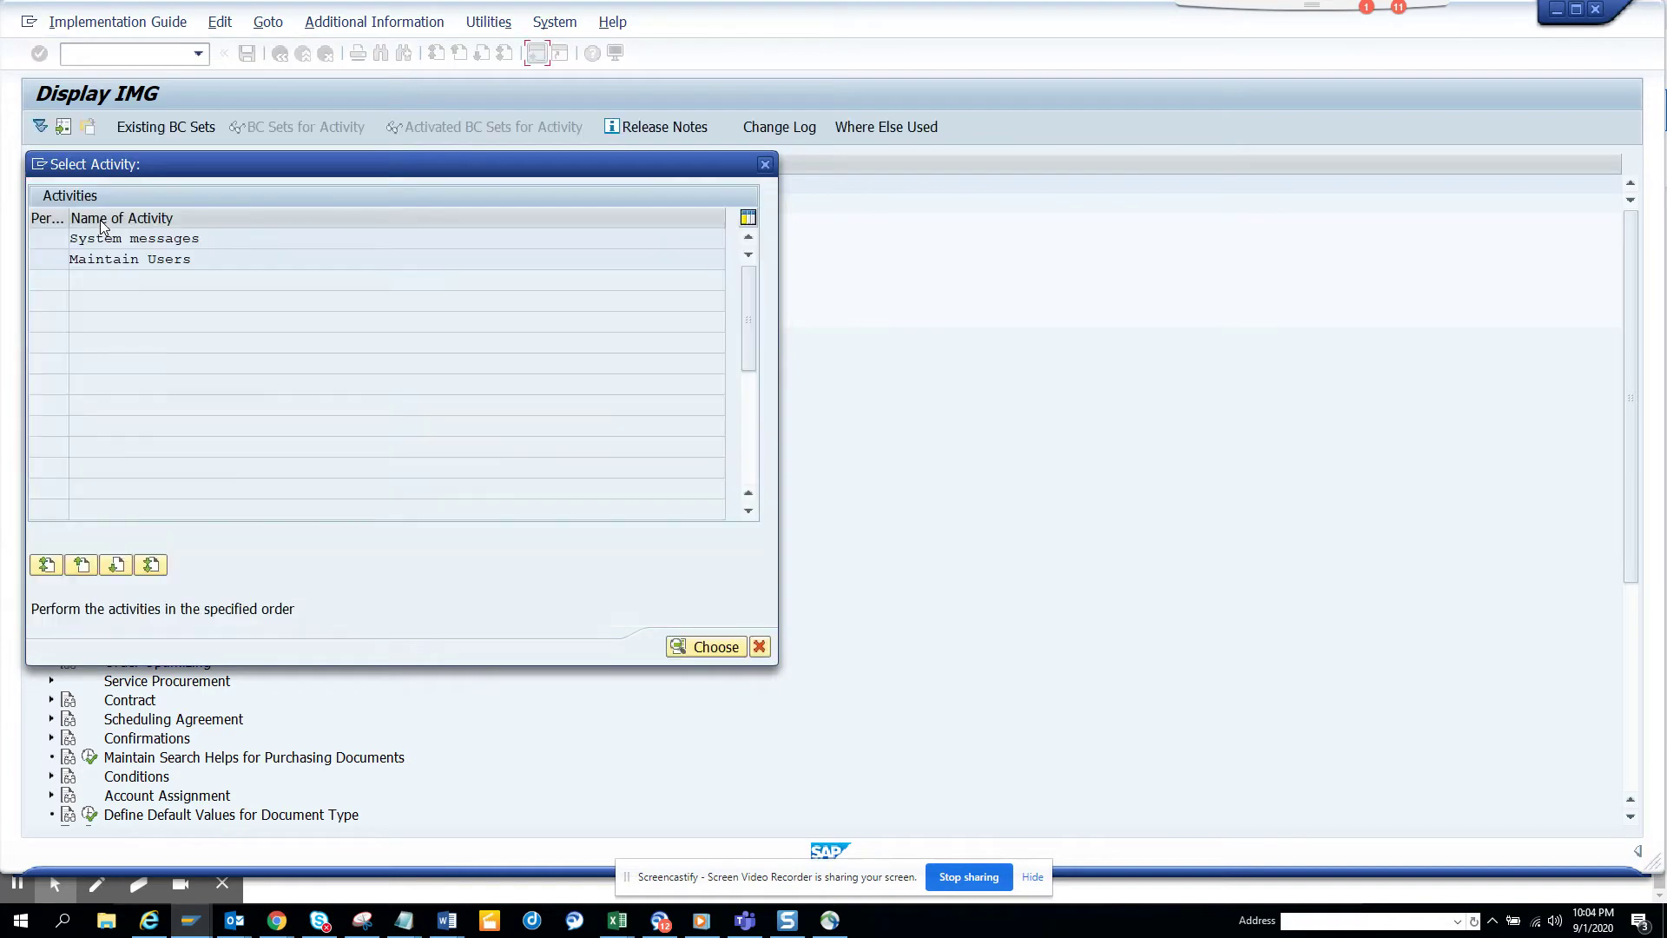
# Step: Open the System messages table and scroll down to message ME 589
pyautogui.doubleClick(130, 238)
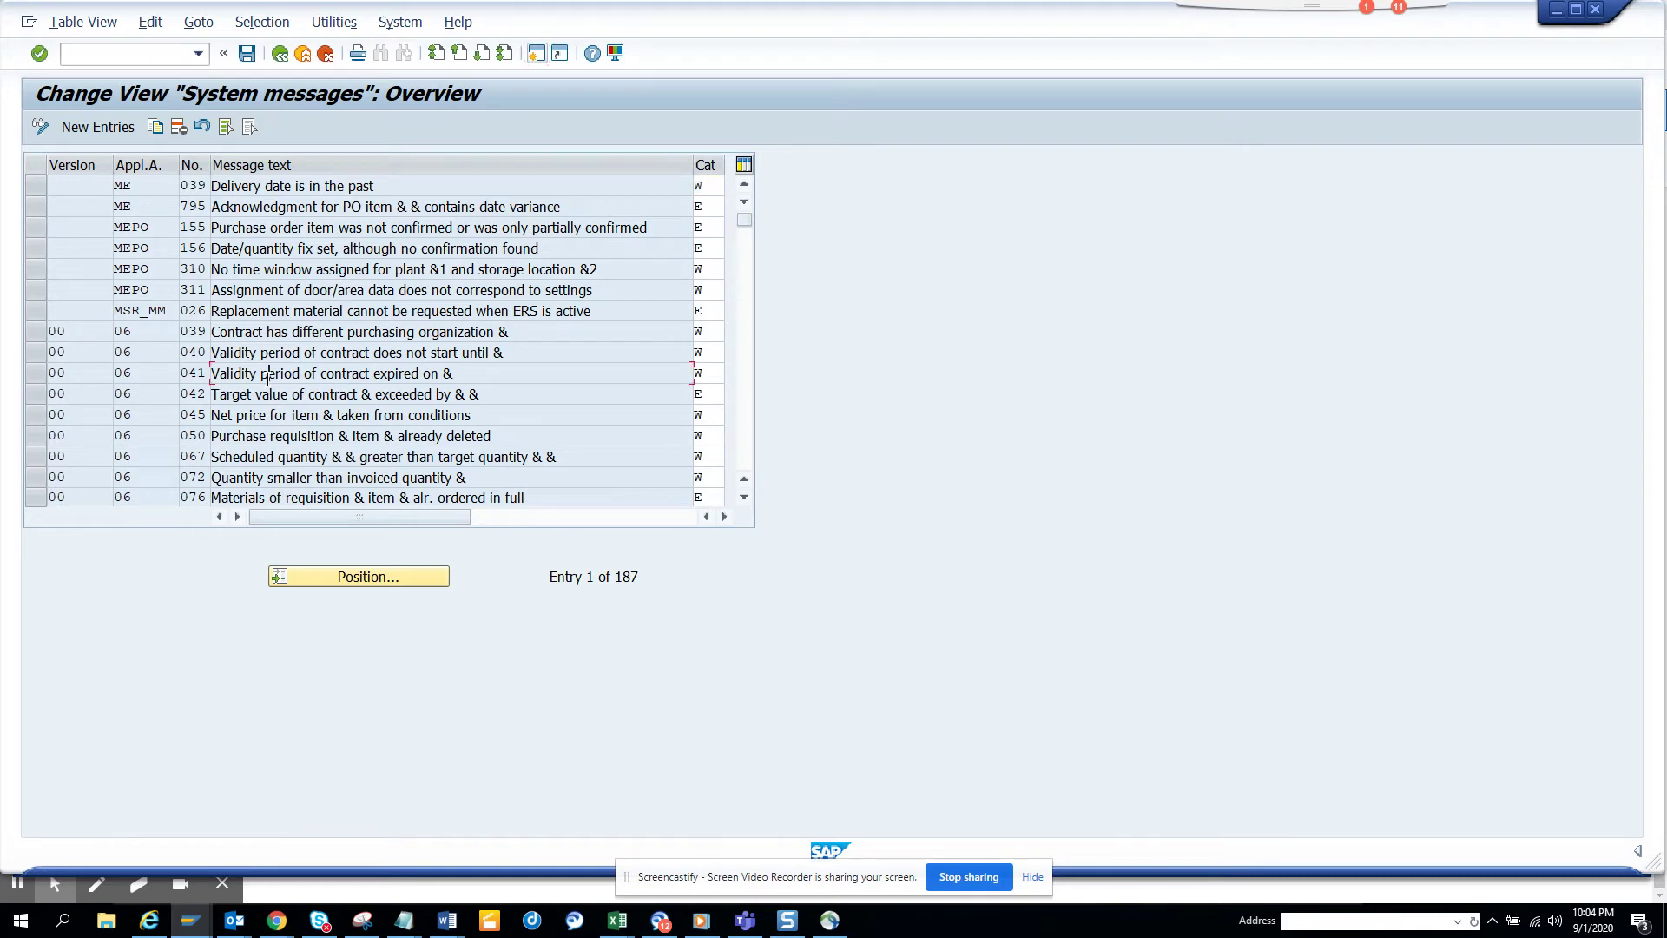
pyautogui.hotkey('alt', 'Tab')
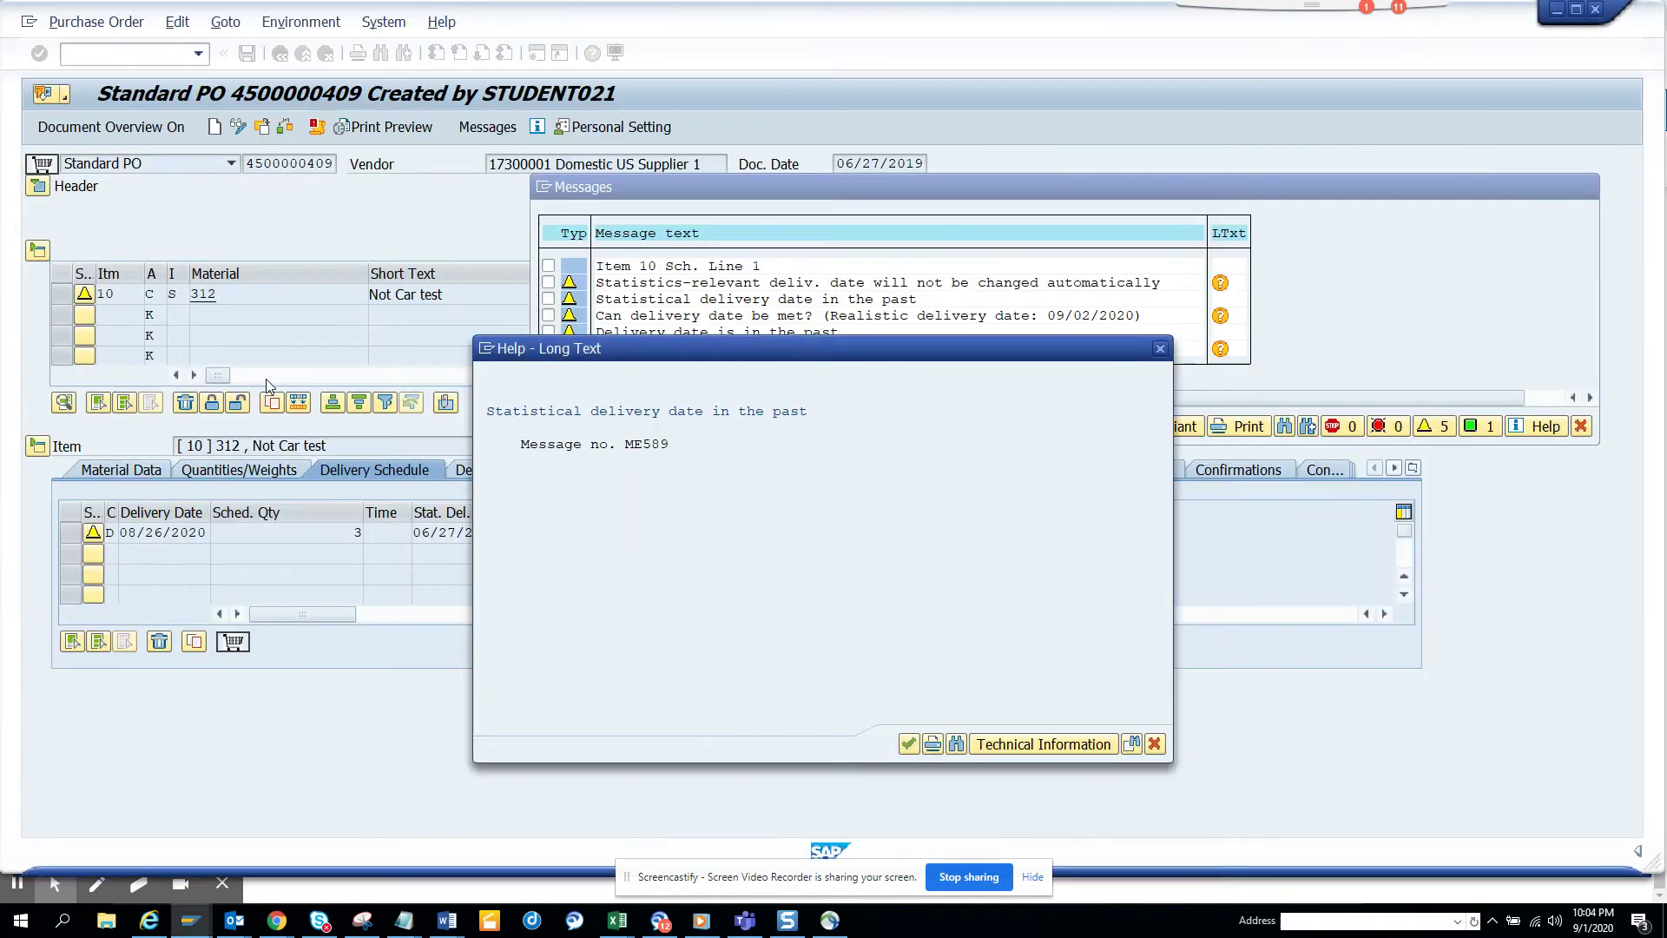
pyautogui.hotkey('alt', 'Tab')
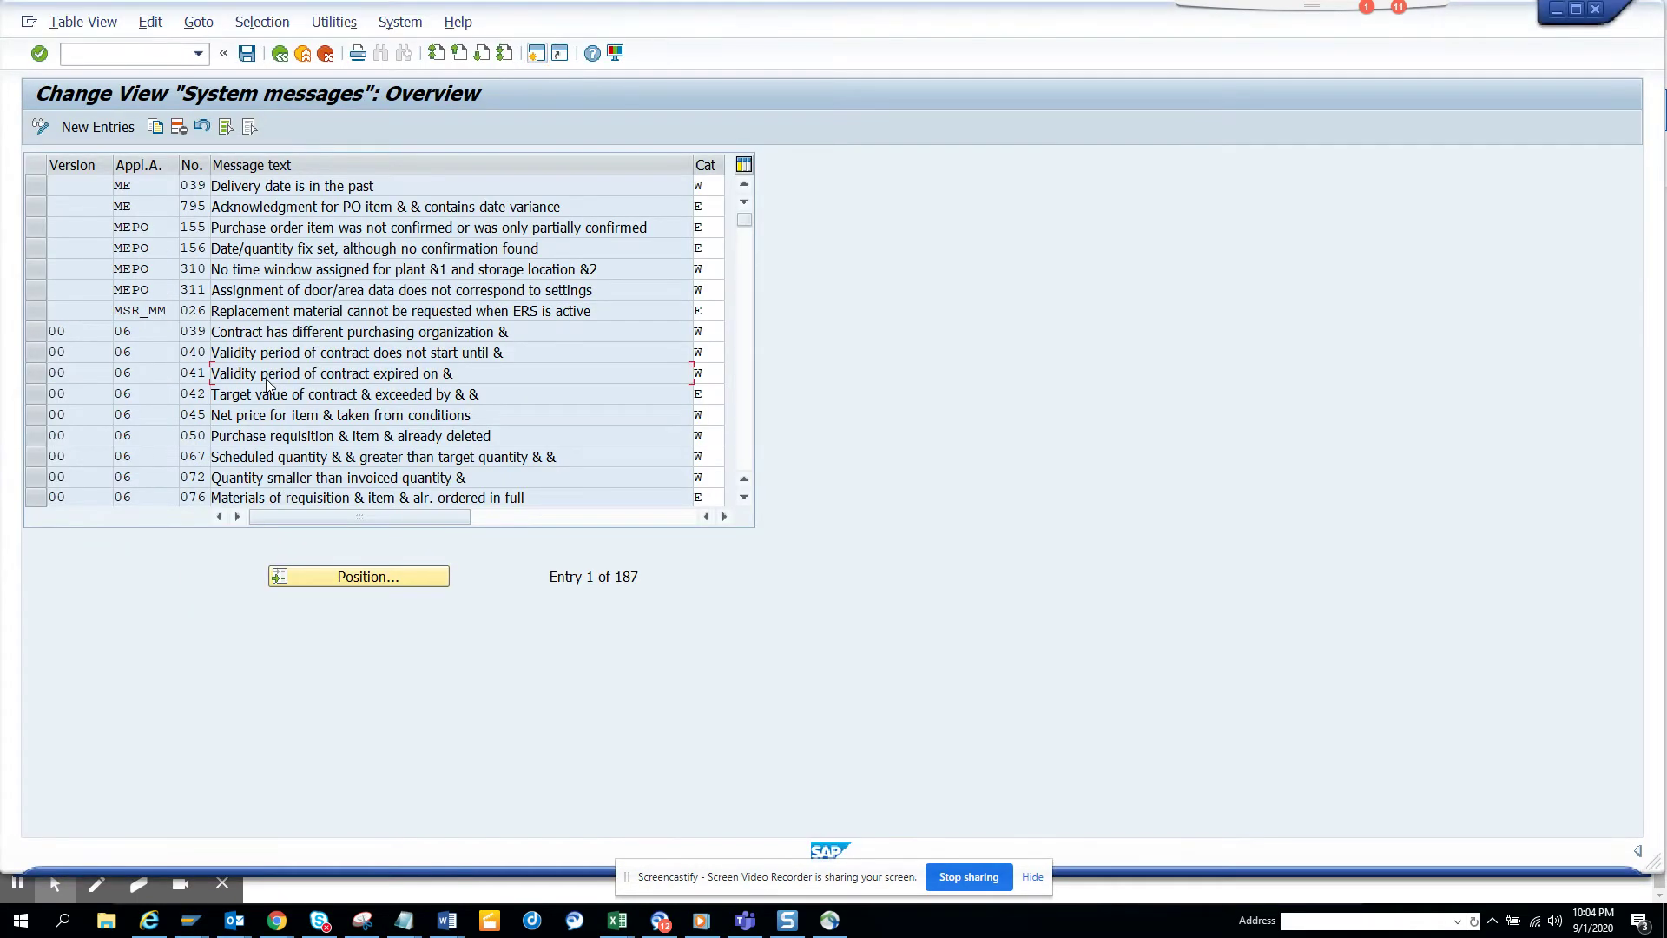
pyautogui.scroll(-5, 268, 382)
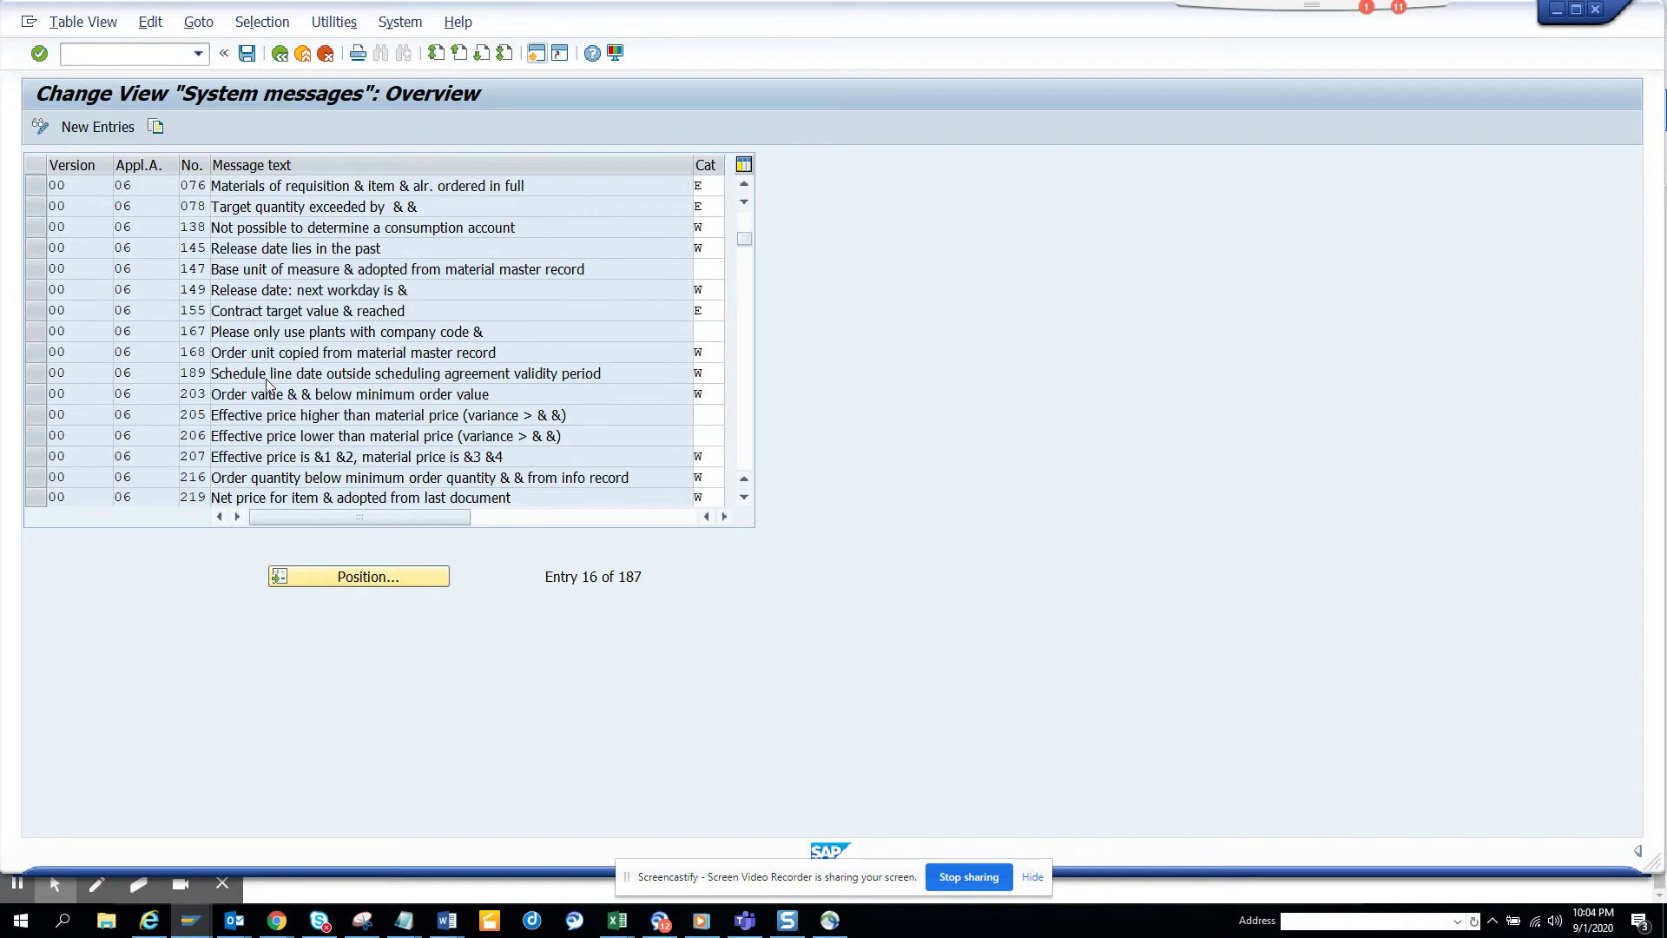
pyautogui.scroll(-5, 268, 379)
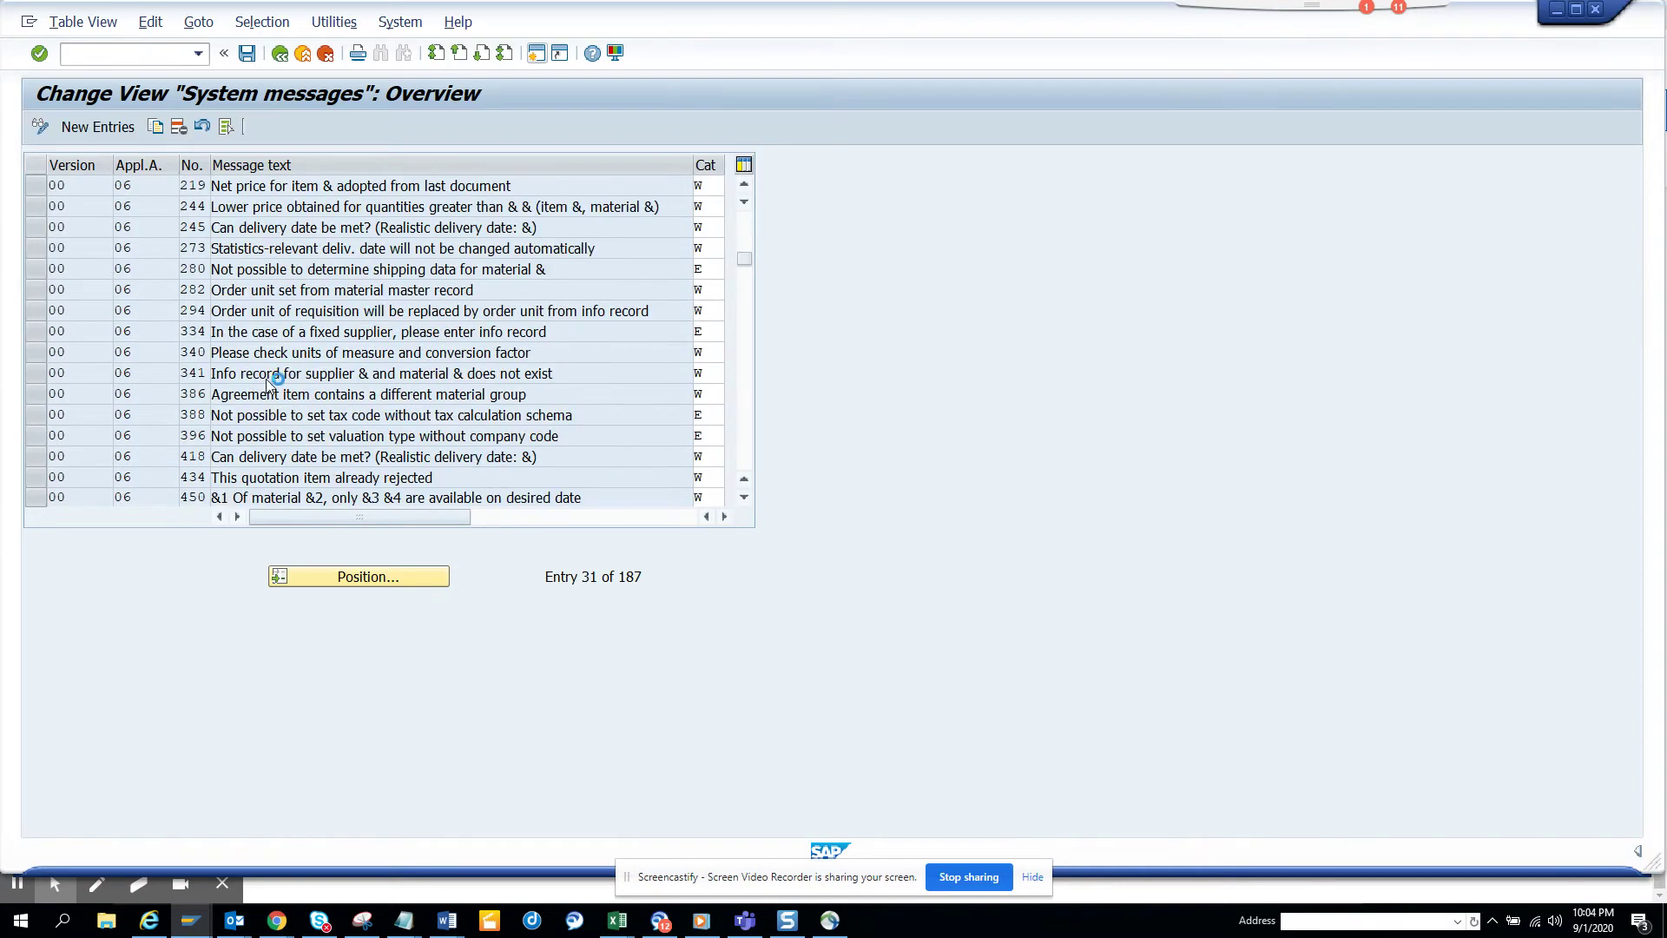
pyautogui.scroll(-5, 268, 382)
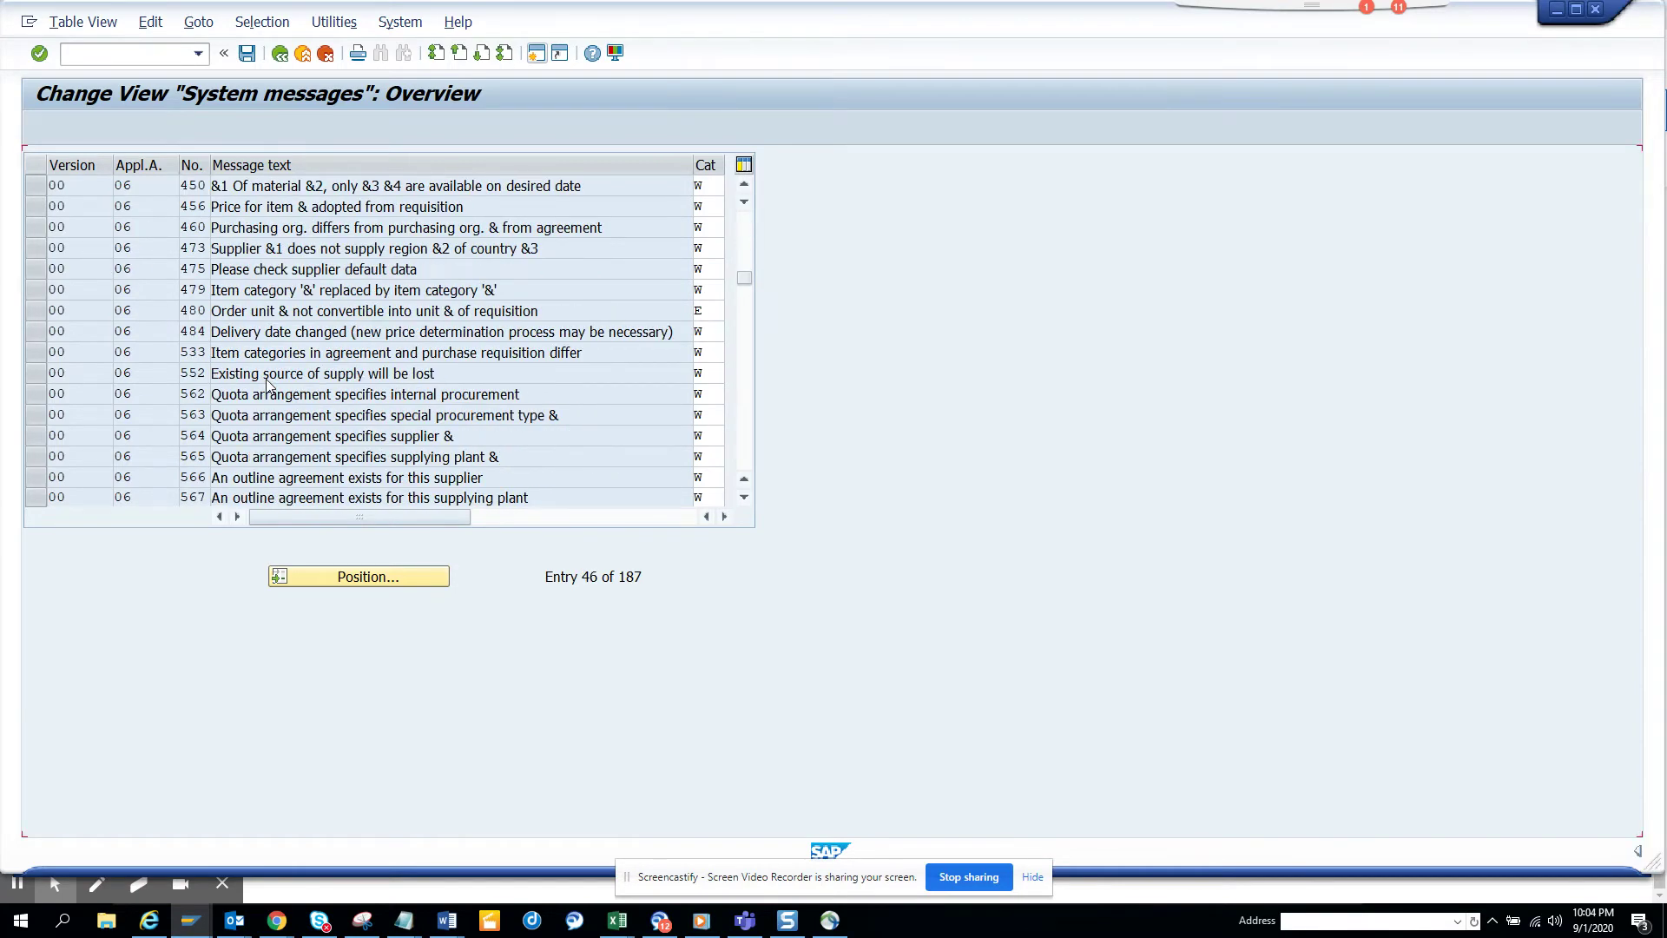
pyautogui.scroll(-5, 268, 382)
pyautogui.scroll(-5, 267, 382)
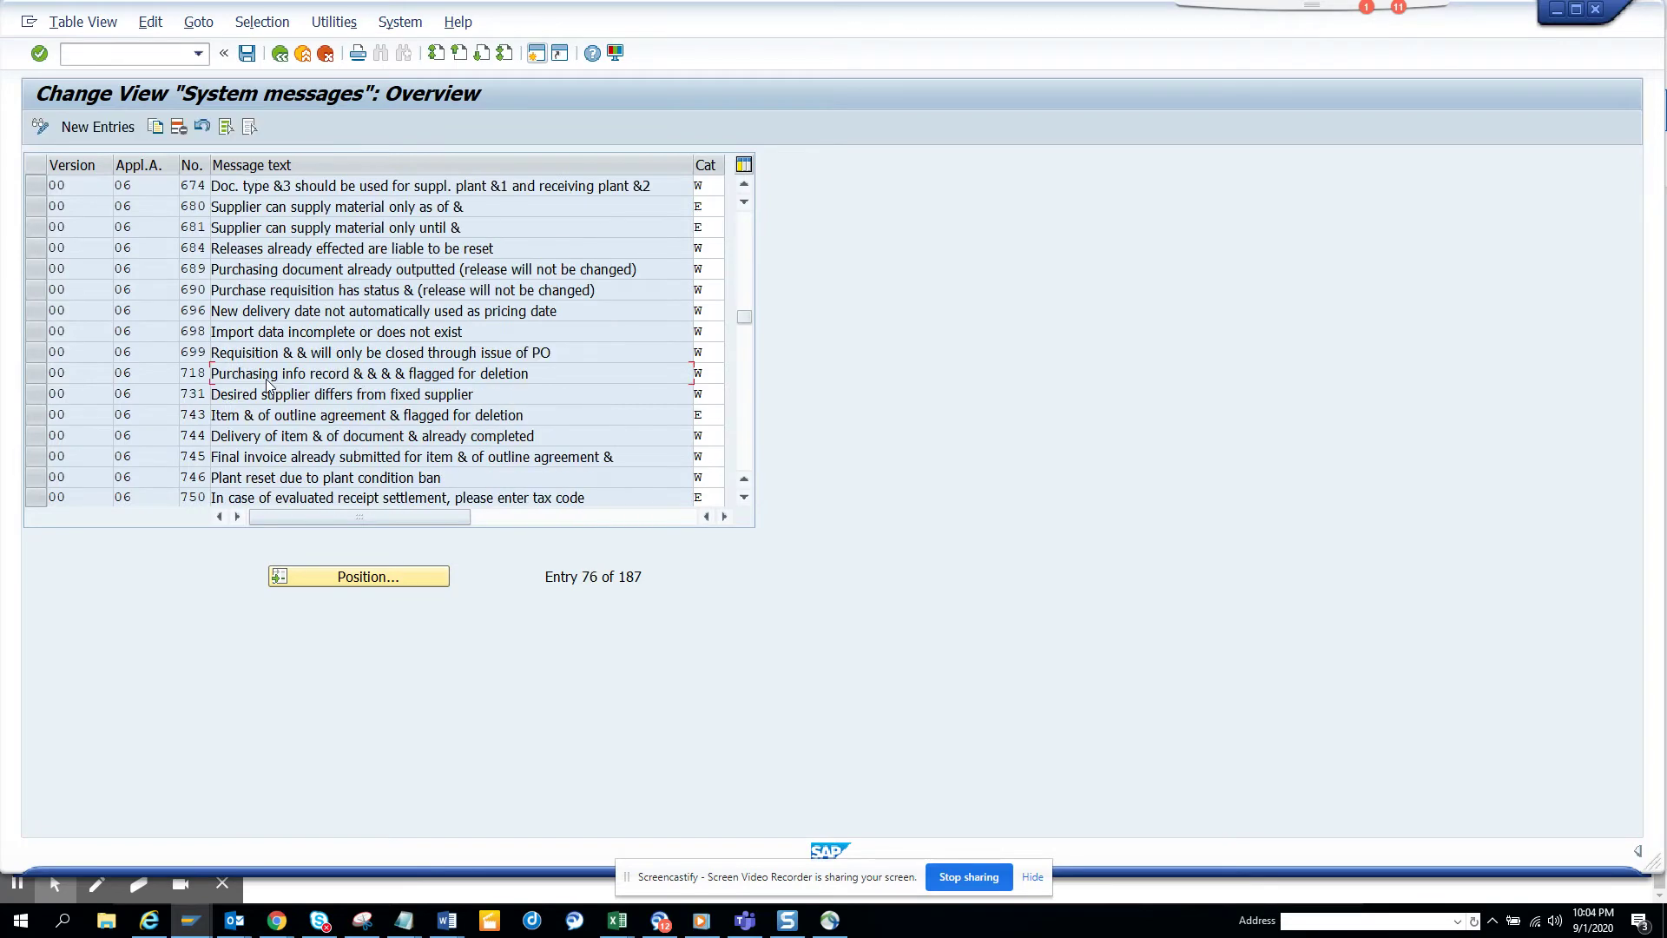
pyautogui.scroll(-10, 267, 382)
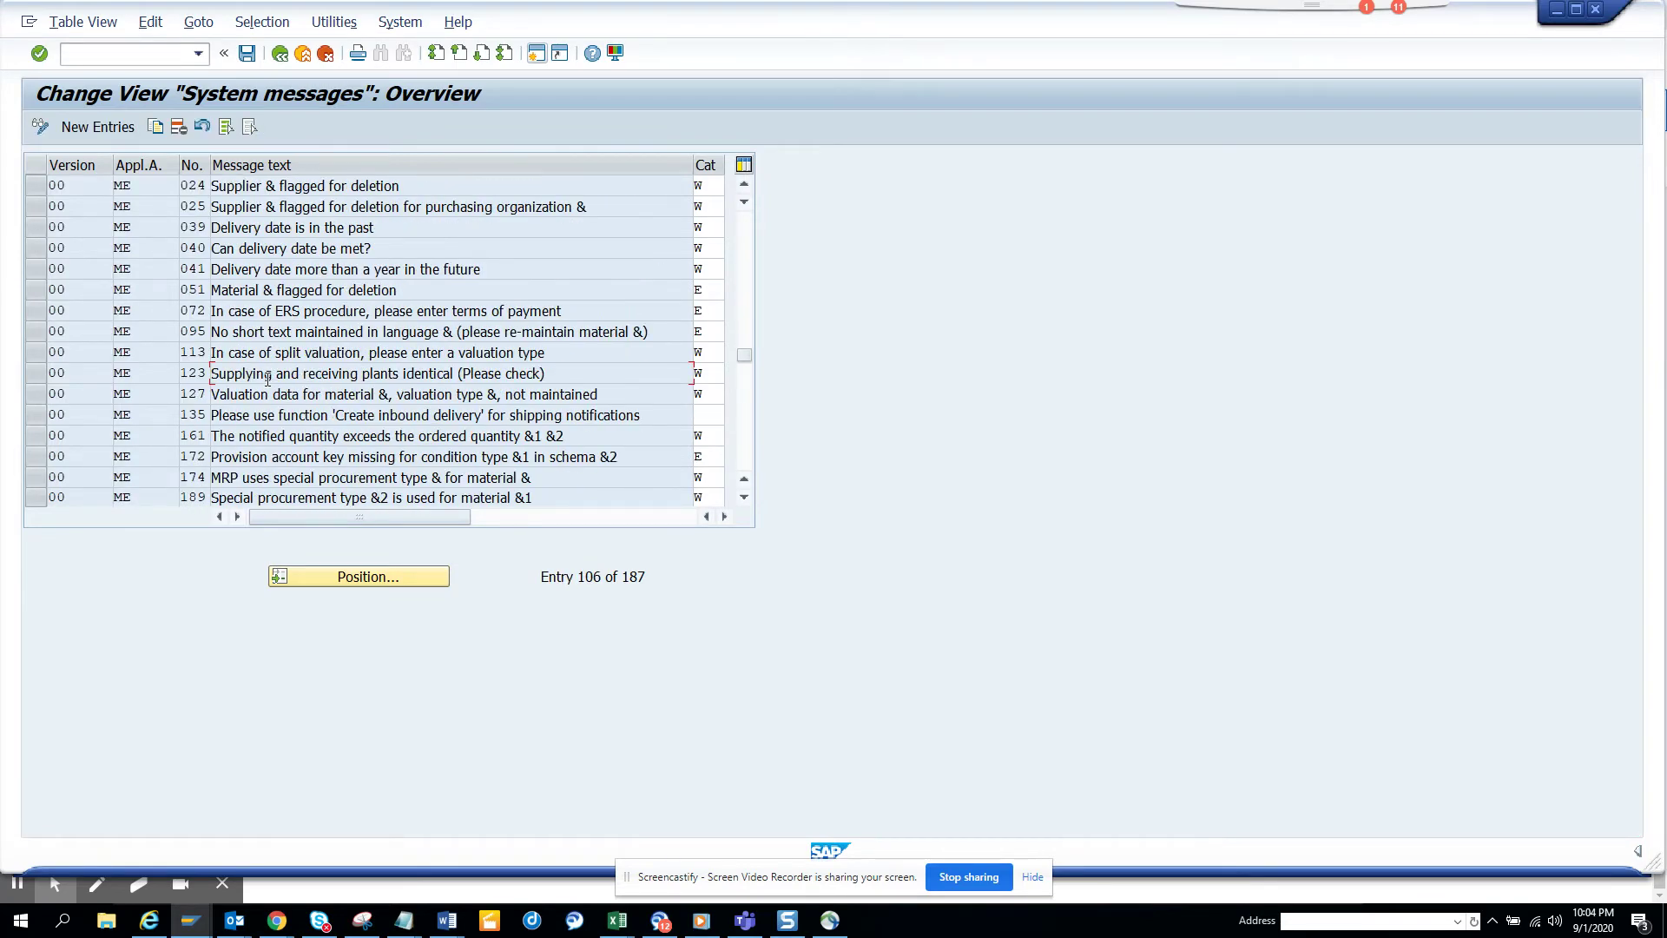
pyautogui.scroll(-5, 267, 380)
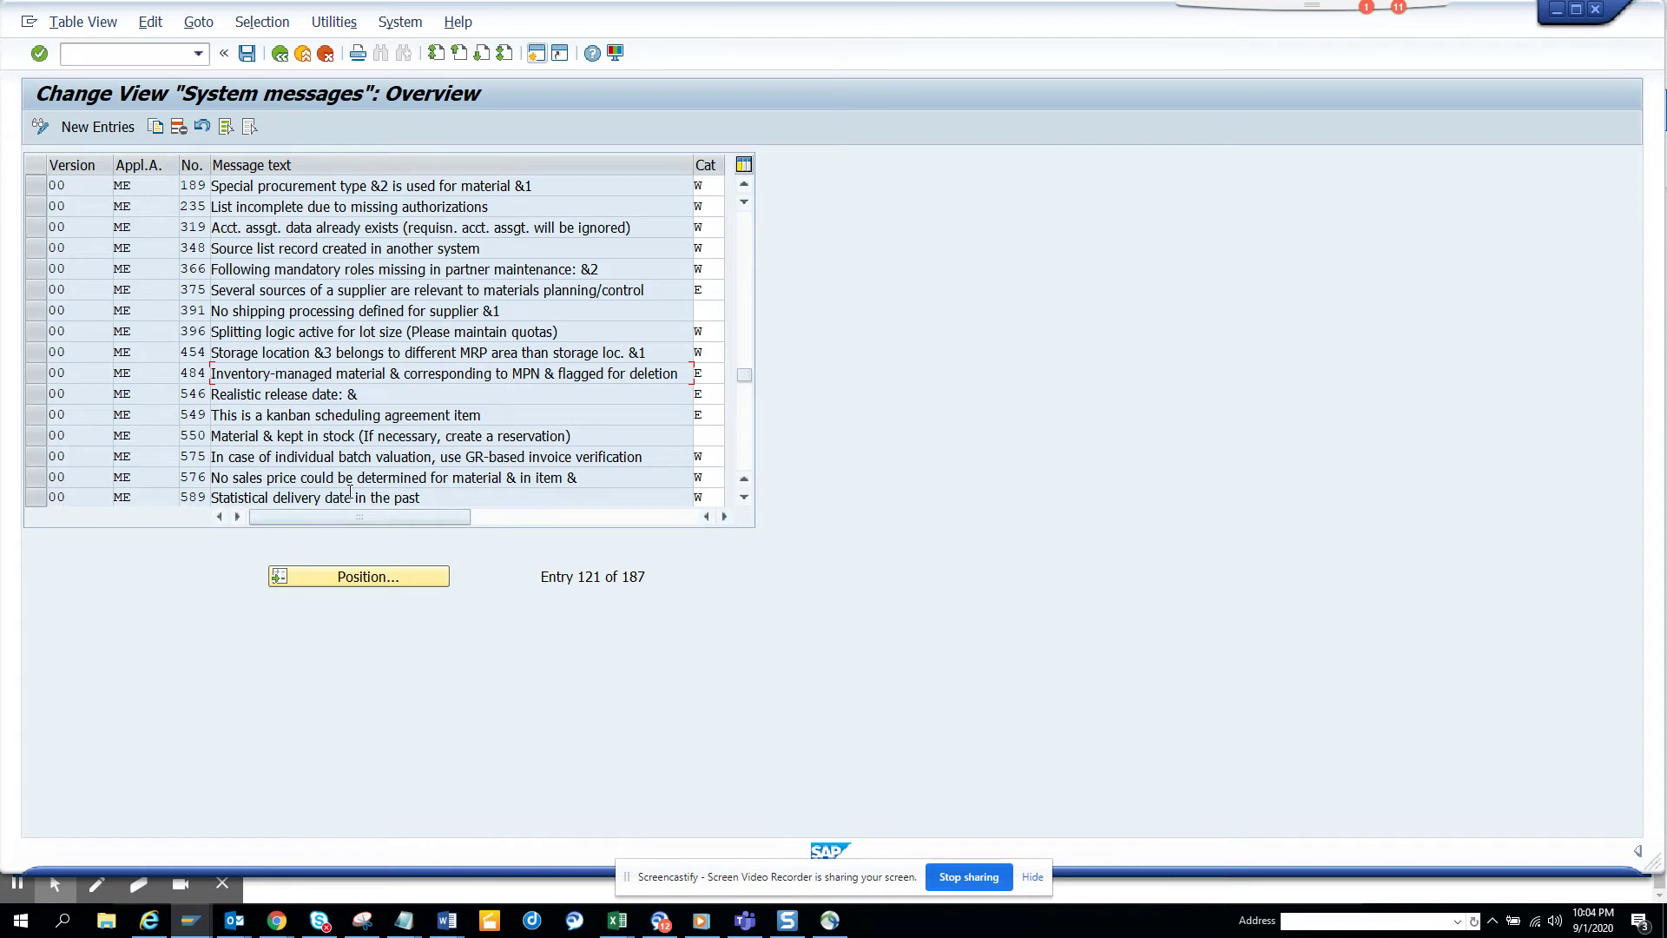
# Step: Change message 589's category from W to E and save it under the customizing request
pyautogui.click(697, 497)
pyautogui.write('e')
pyautogui.click(247, 54)
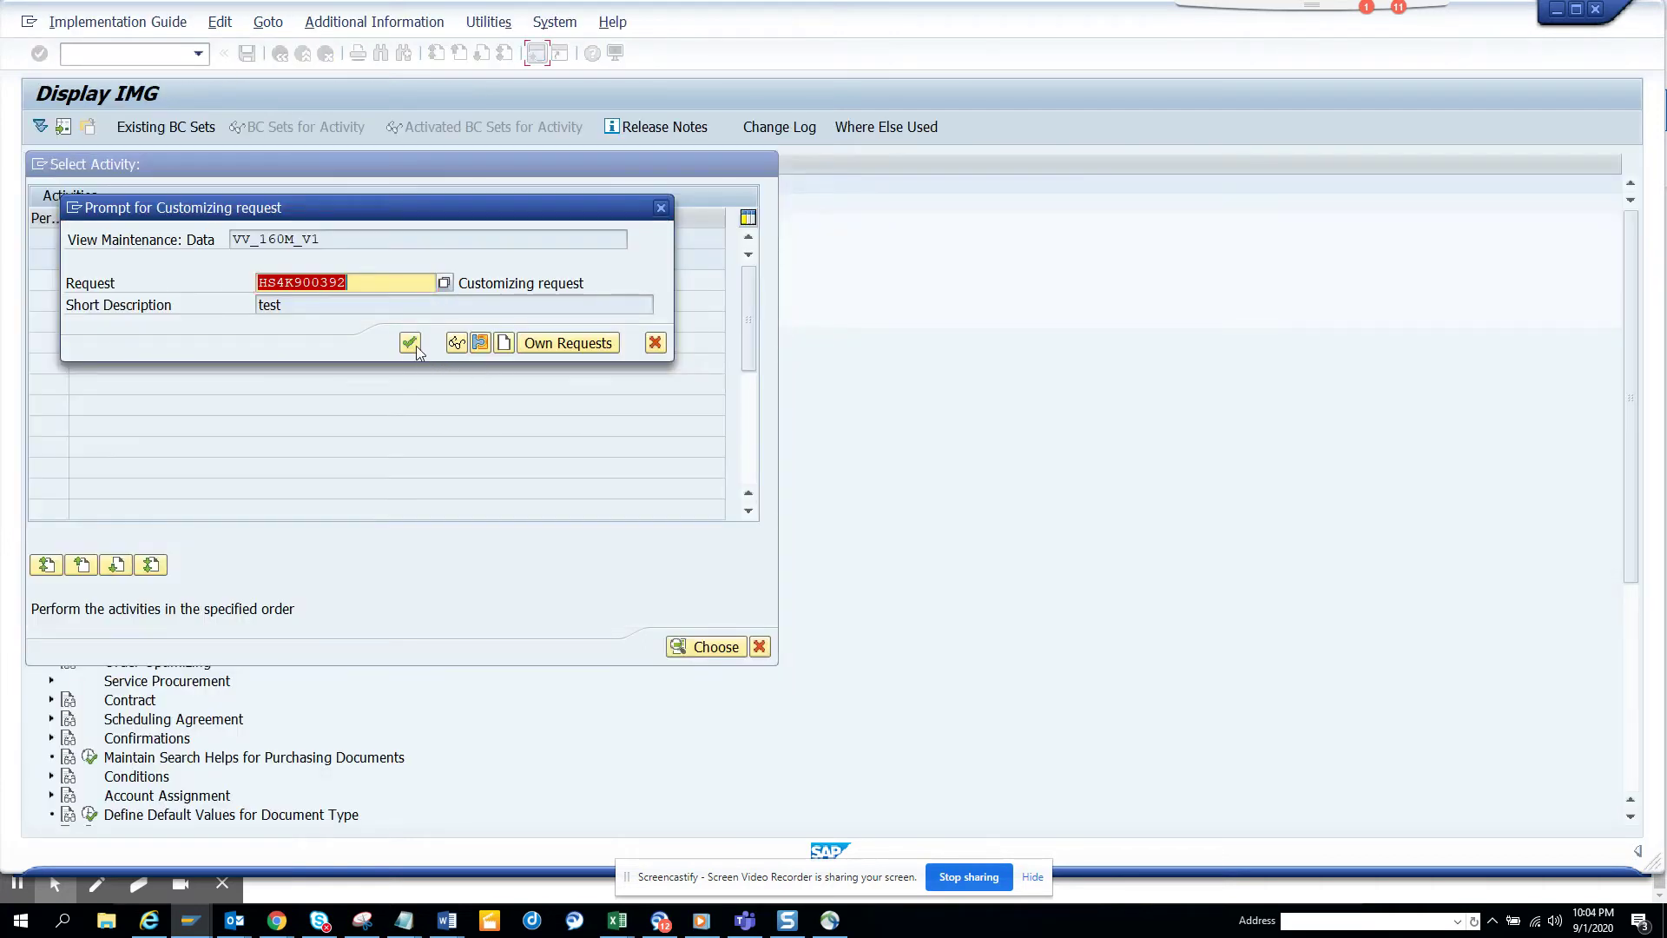
pyautogui.click(410, 341)
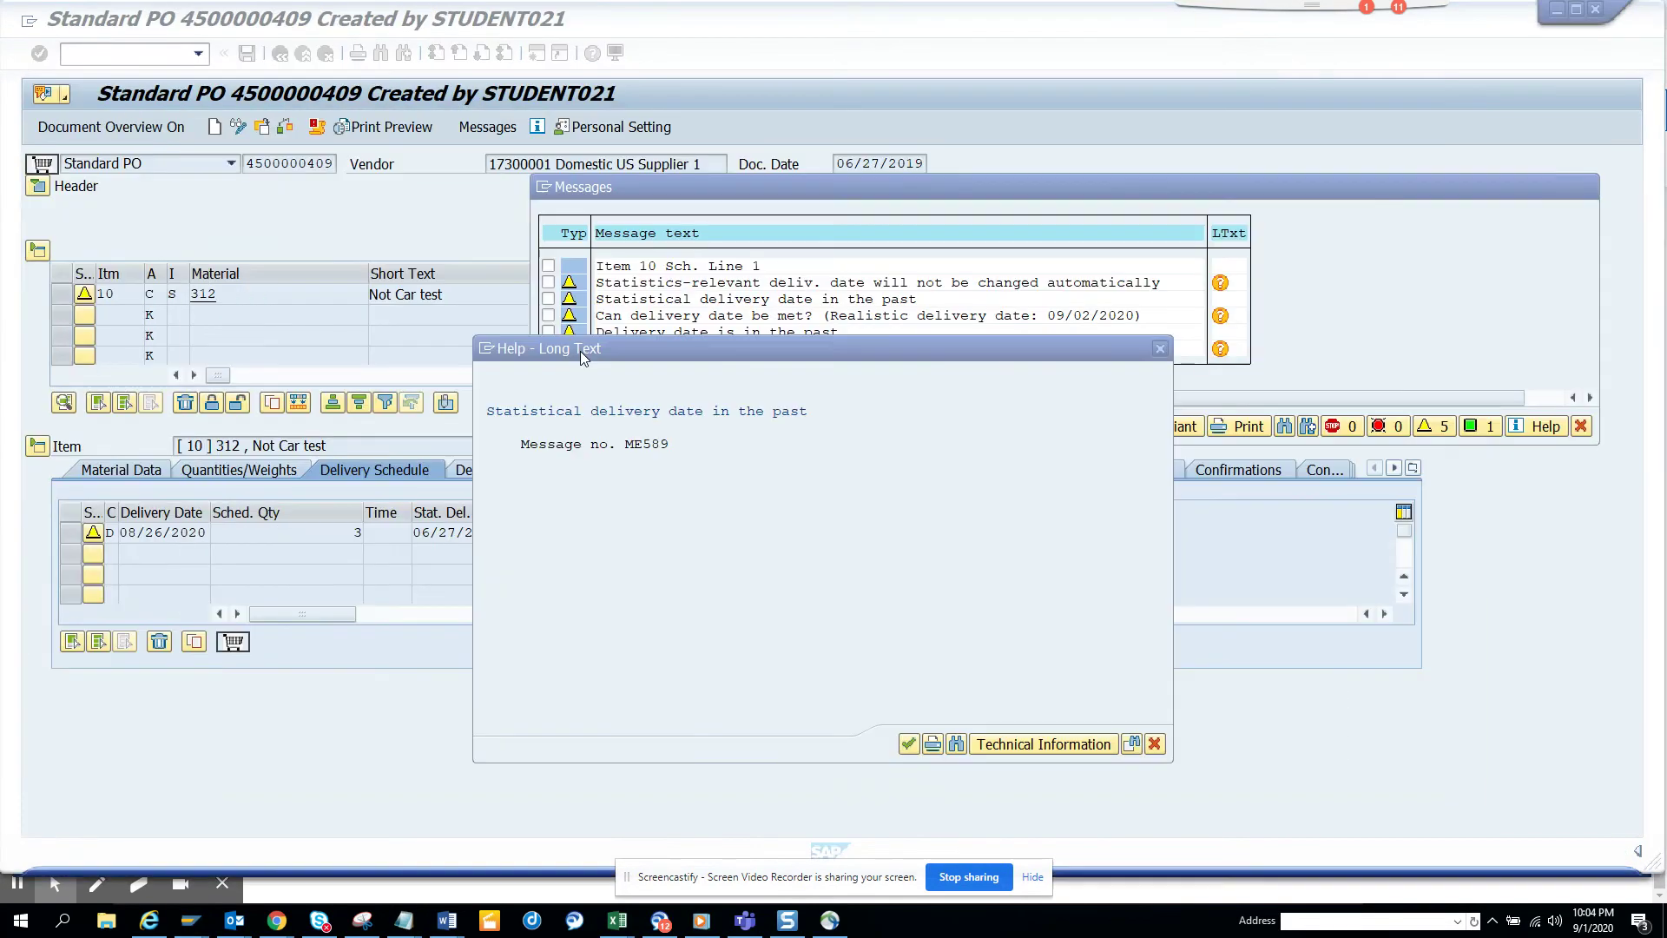
# Step: Back in the purchase order session, close the warning long text and the Messages list
pyautogui.click(580, 351)
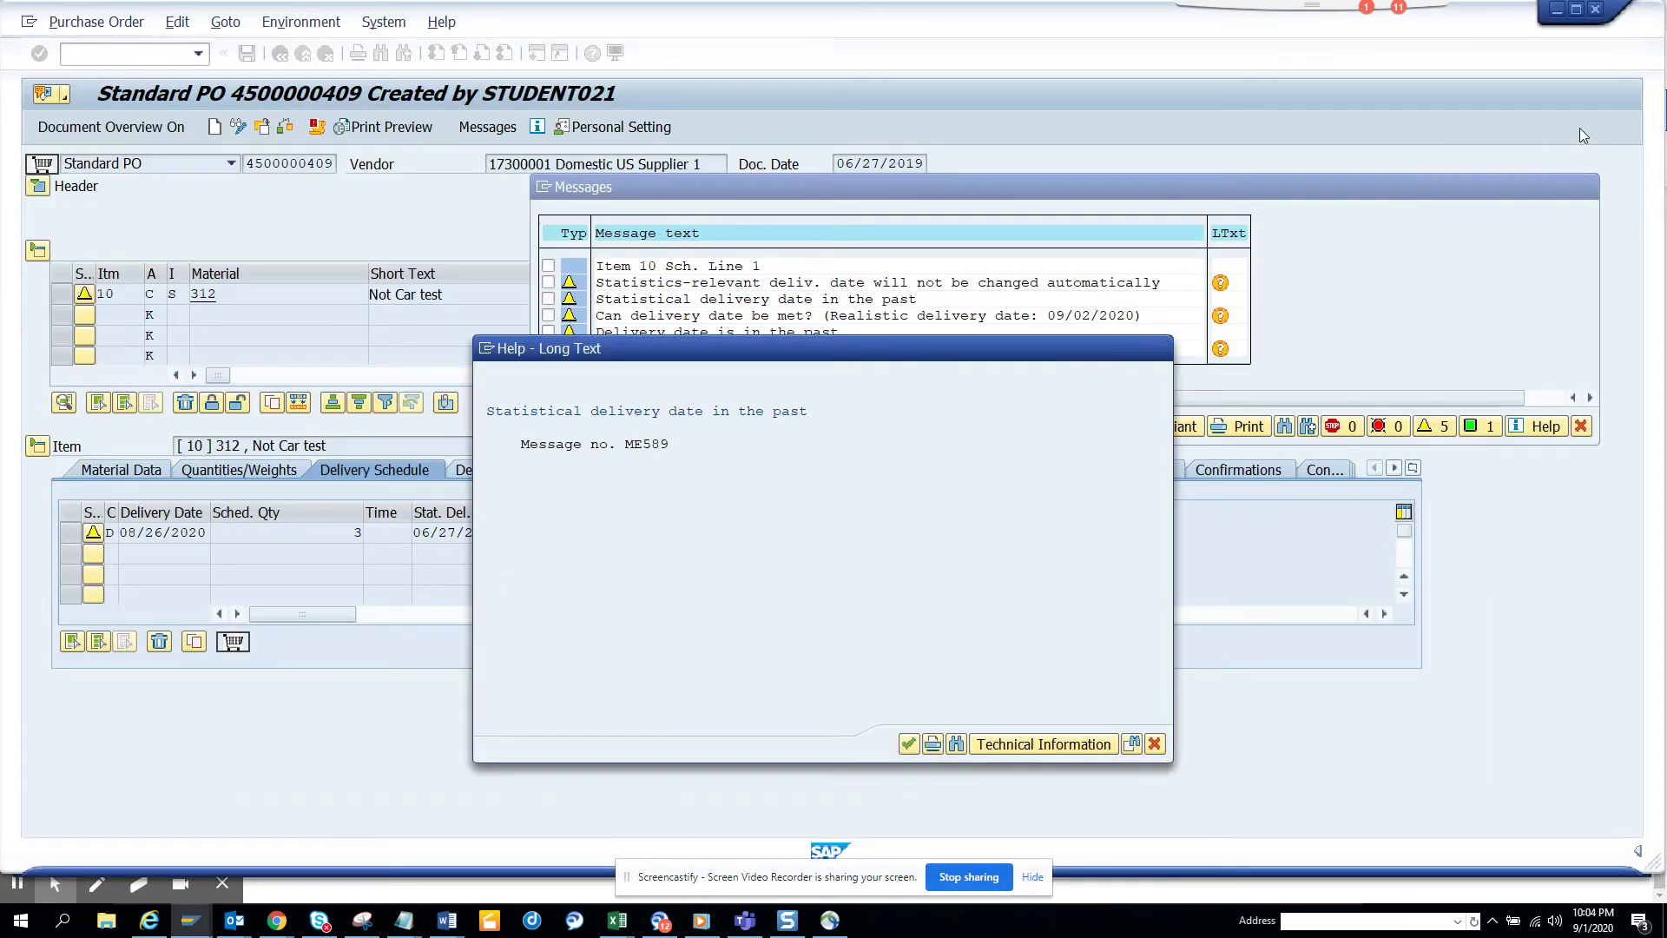
pyautogui.click(1588, 170)
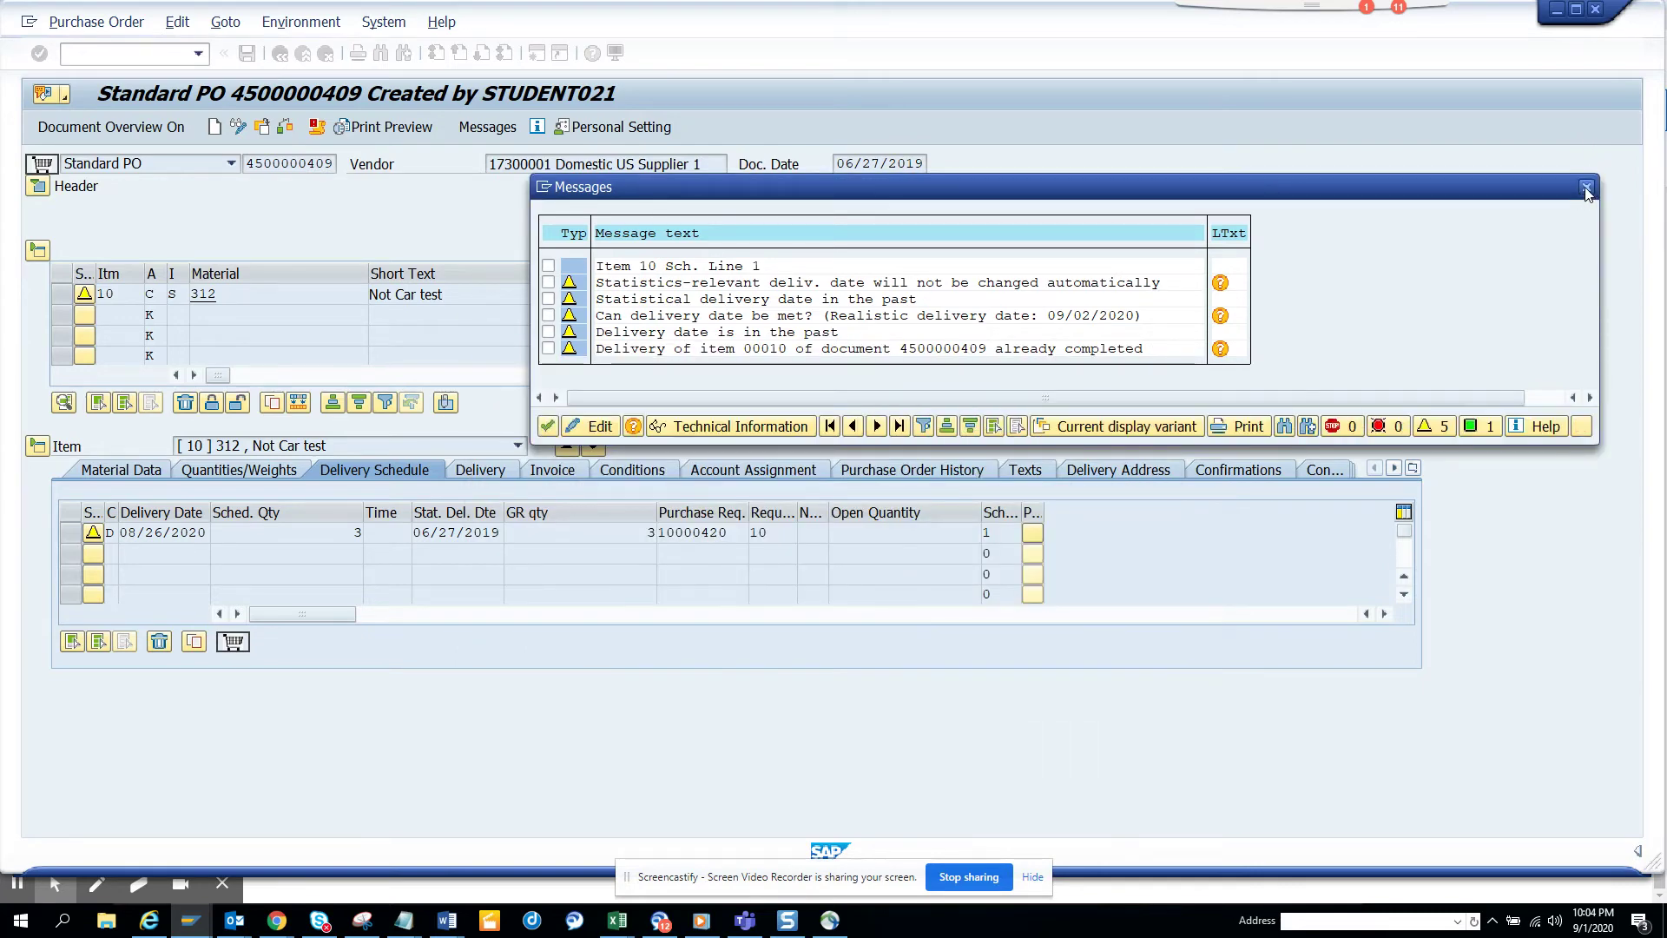
pyautogui.click(1591, 190)
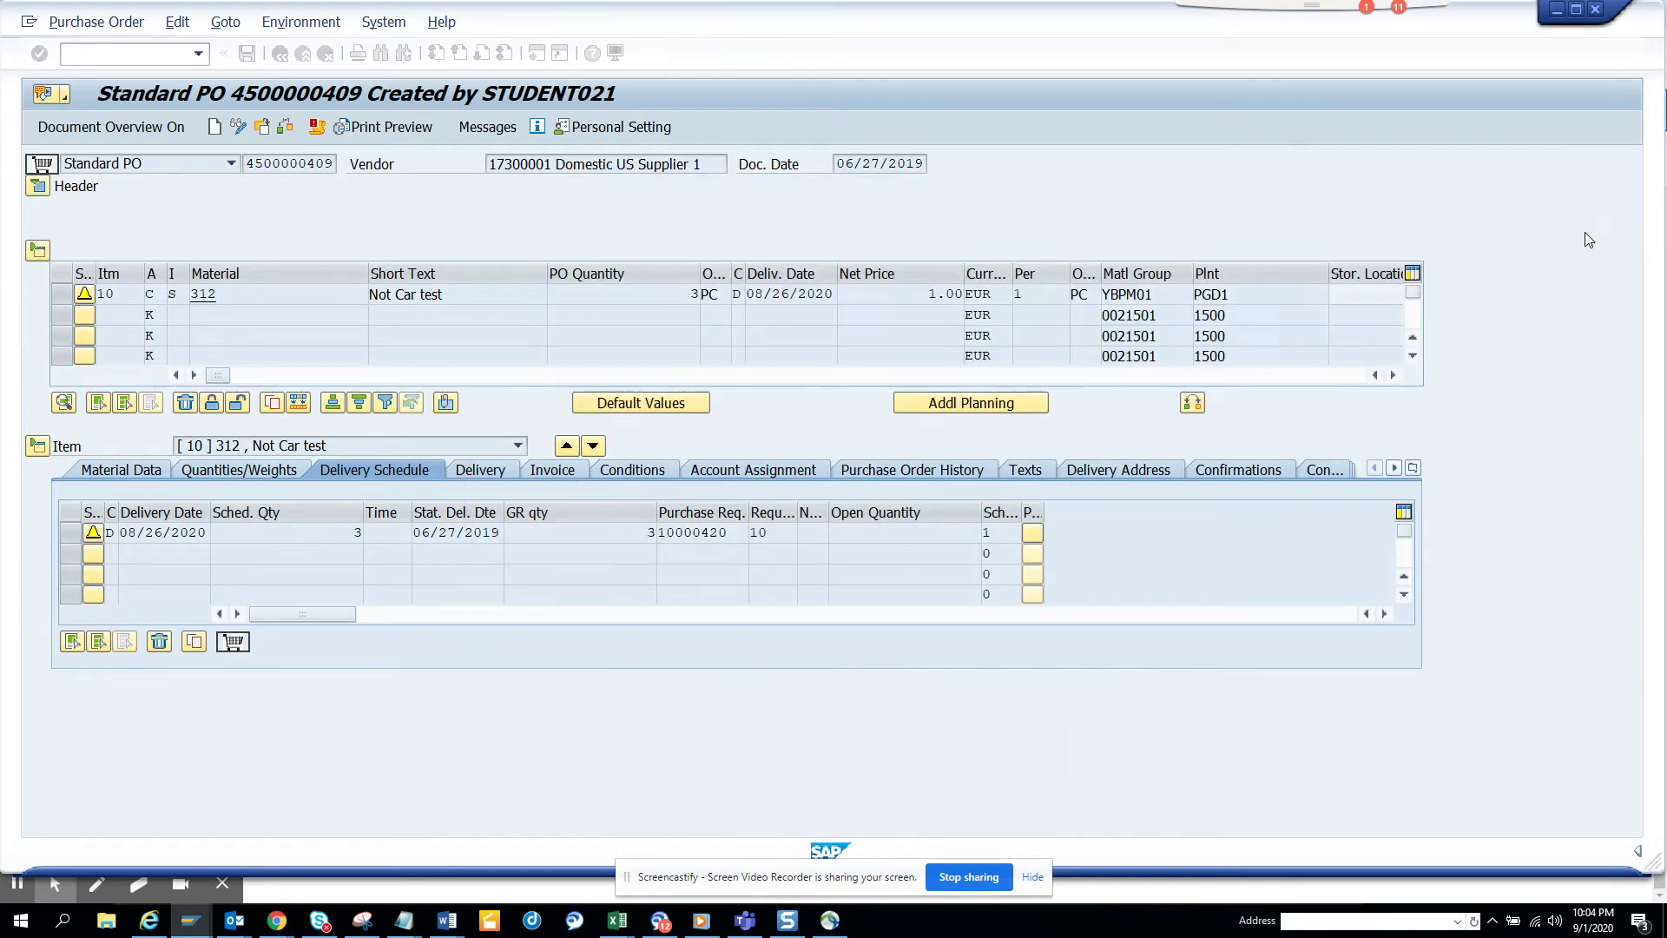
# Step: Reopen the order with /nme22n and re-enter delivery date 08/26/2020, now raising an error
pyautogui.click(160, 51)
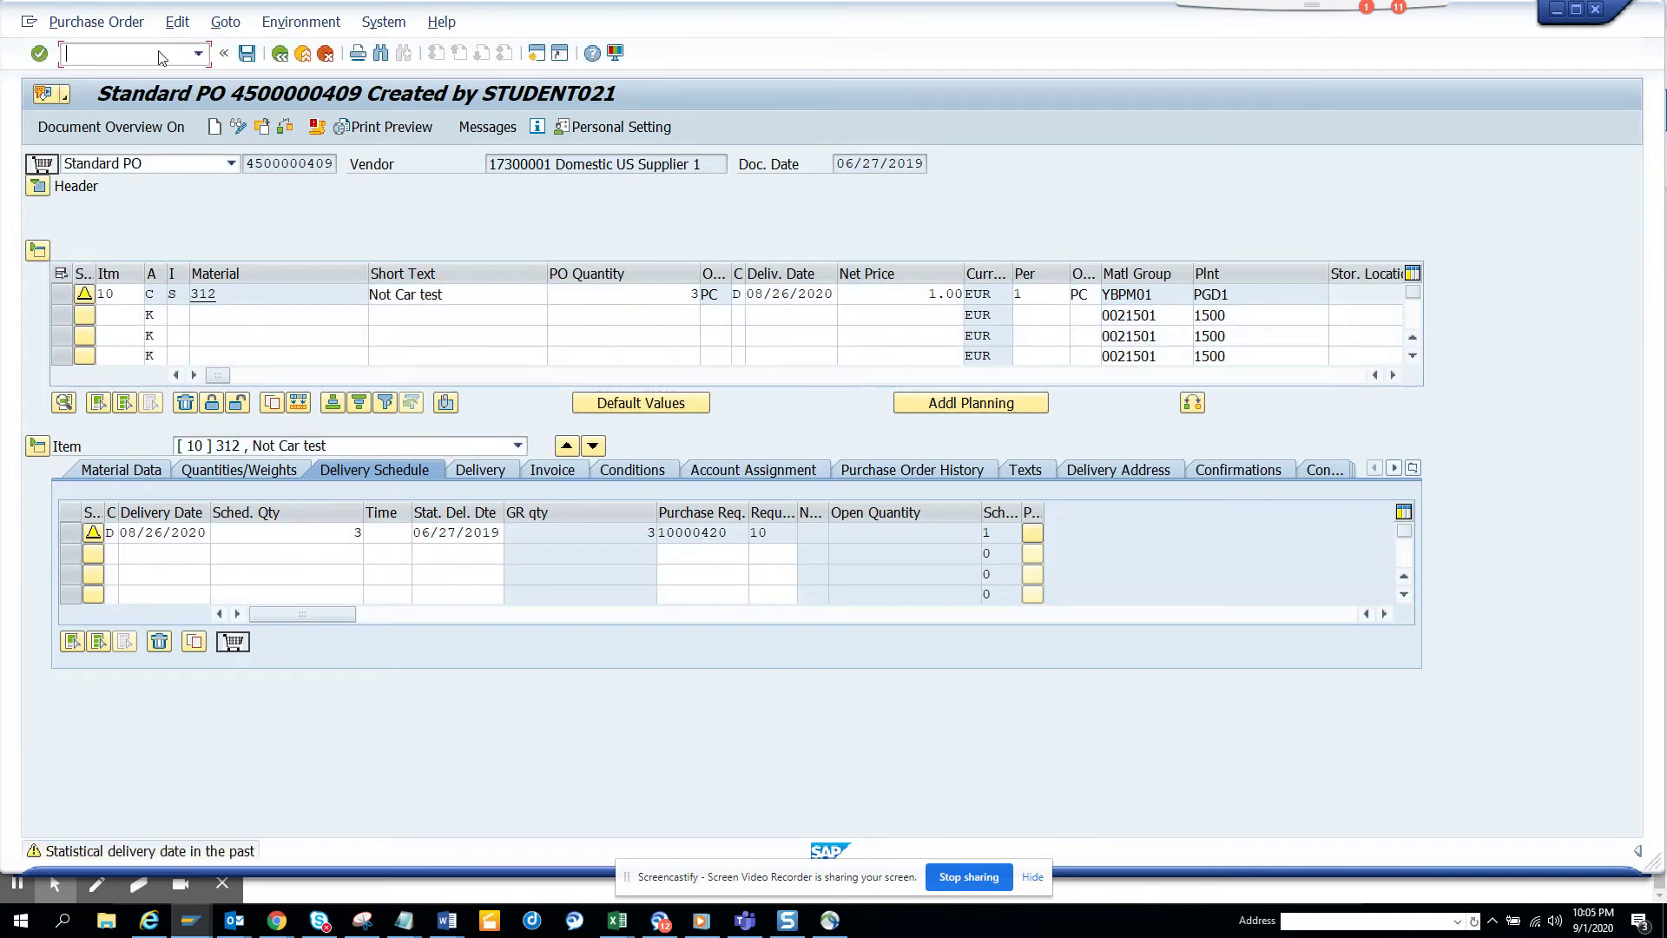
pyautogui.write('/nme22n')
pyautogui.press('Return')
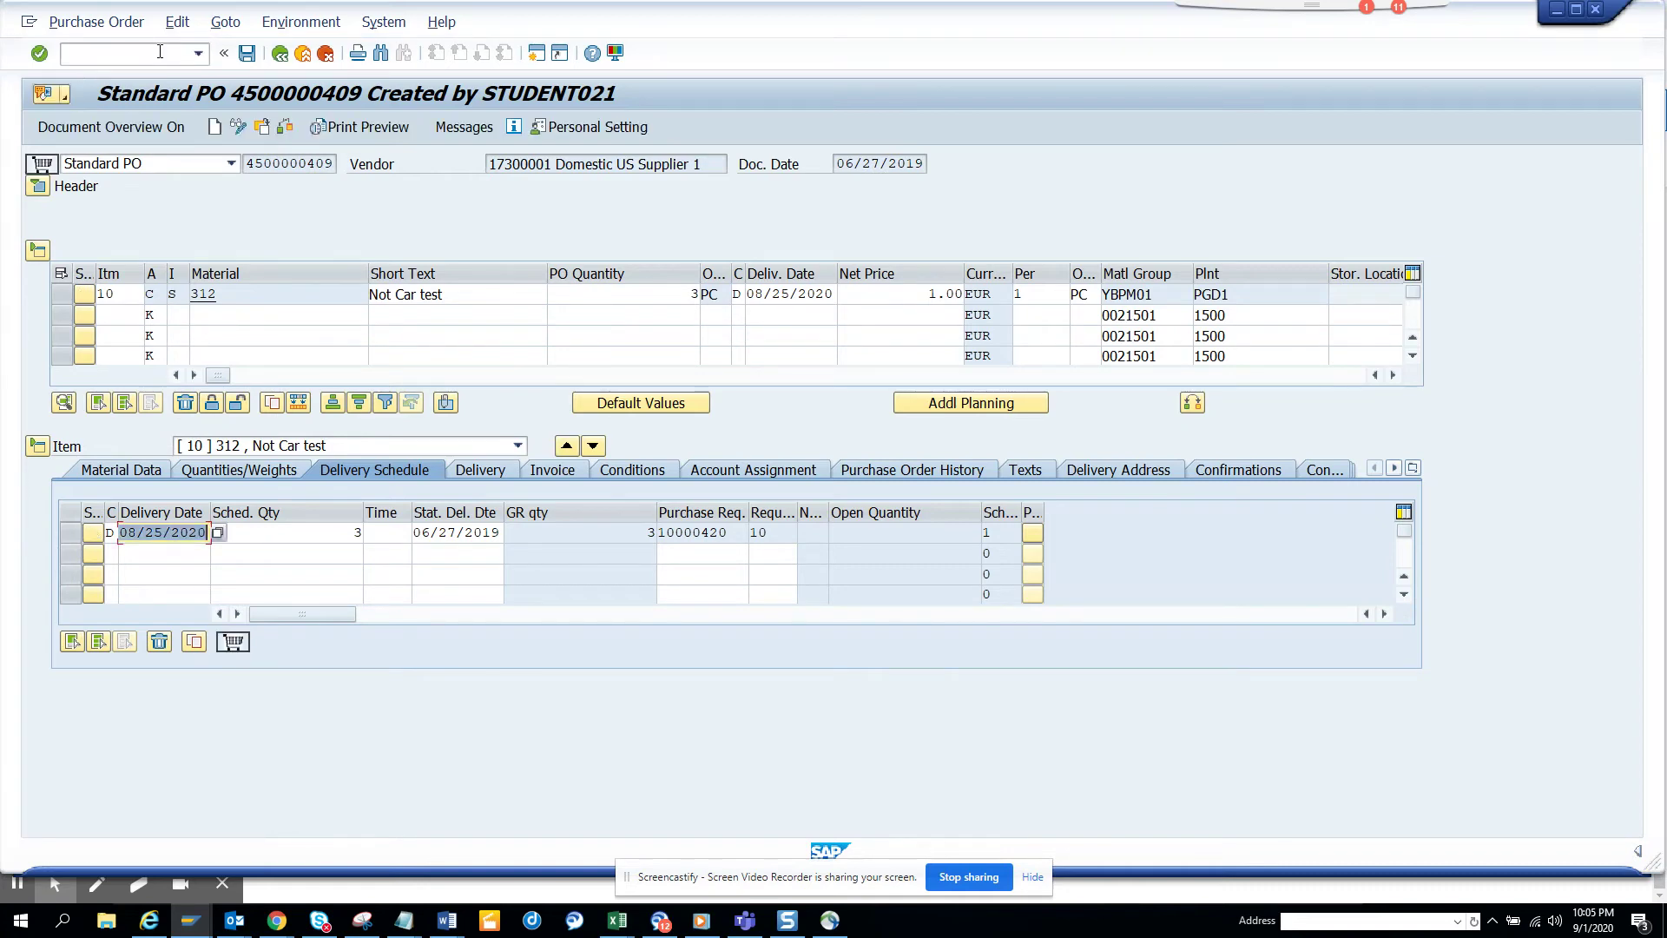
pyautogui.click(156, 532)
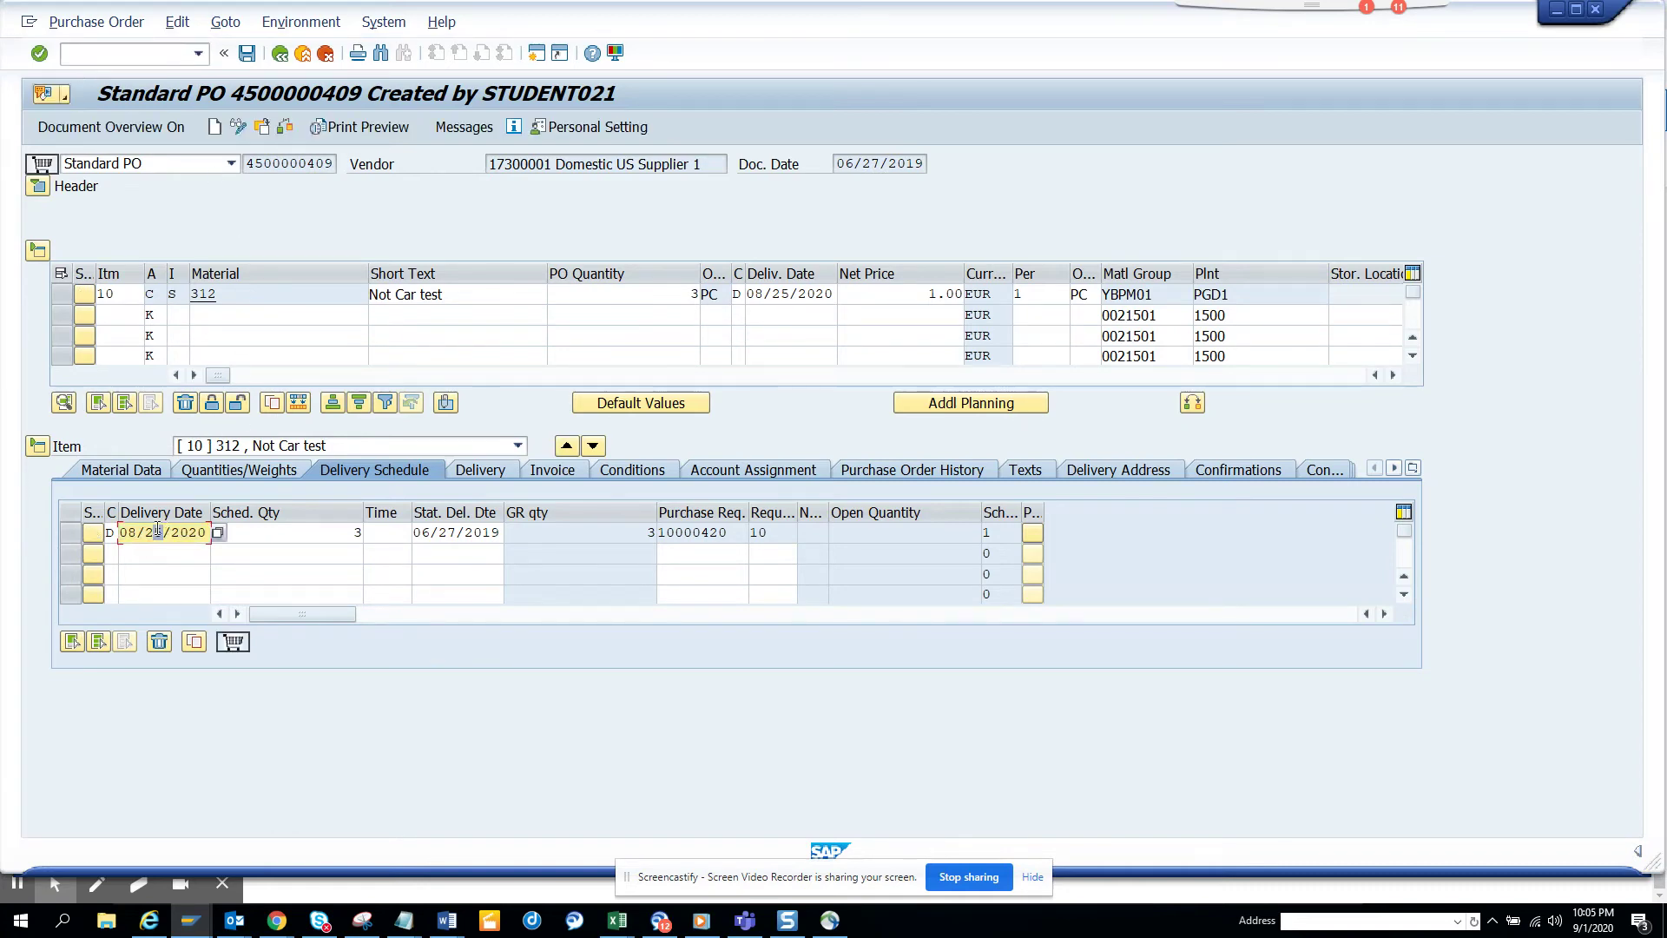
pyautogui.write('6')
pyautogui.press('Return')
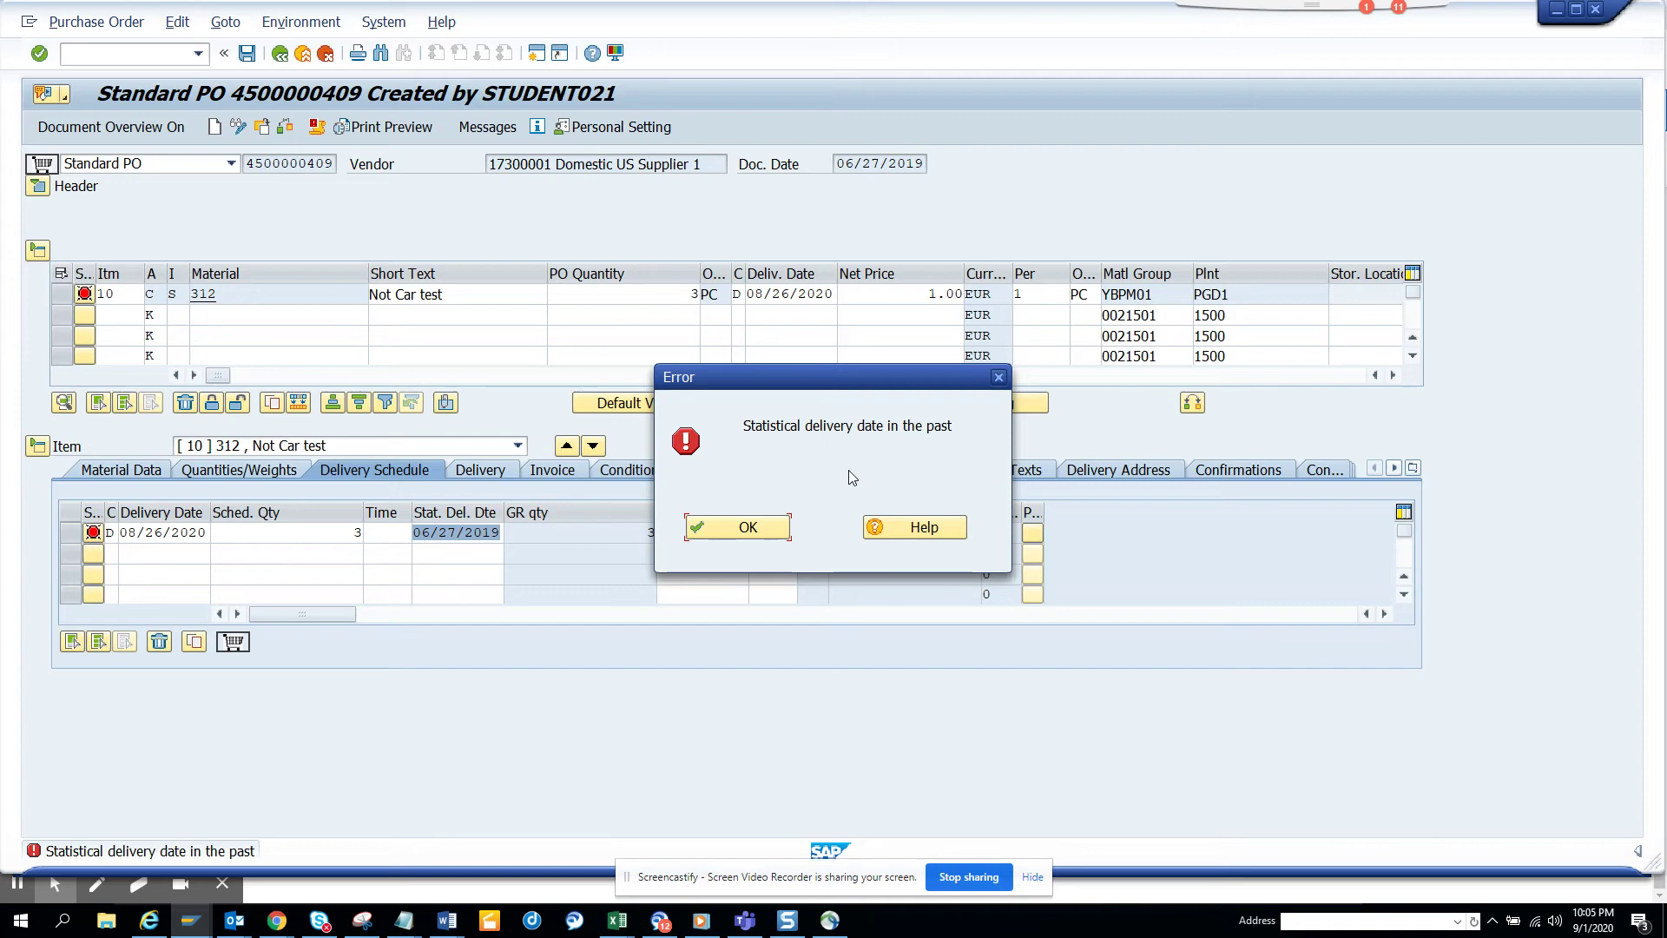
# Step: Read the error's long text, revert message 589 to category W and save, then close the help
pyautogui.click(898, 531)
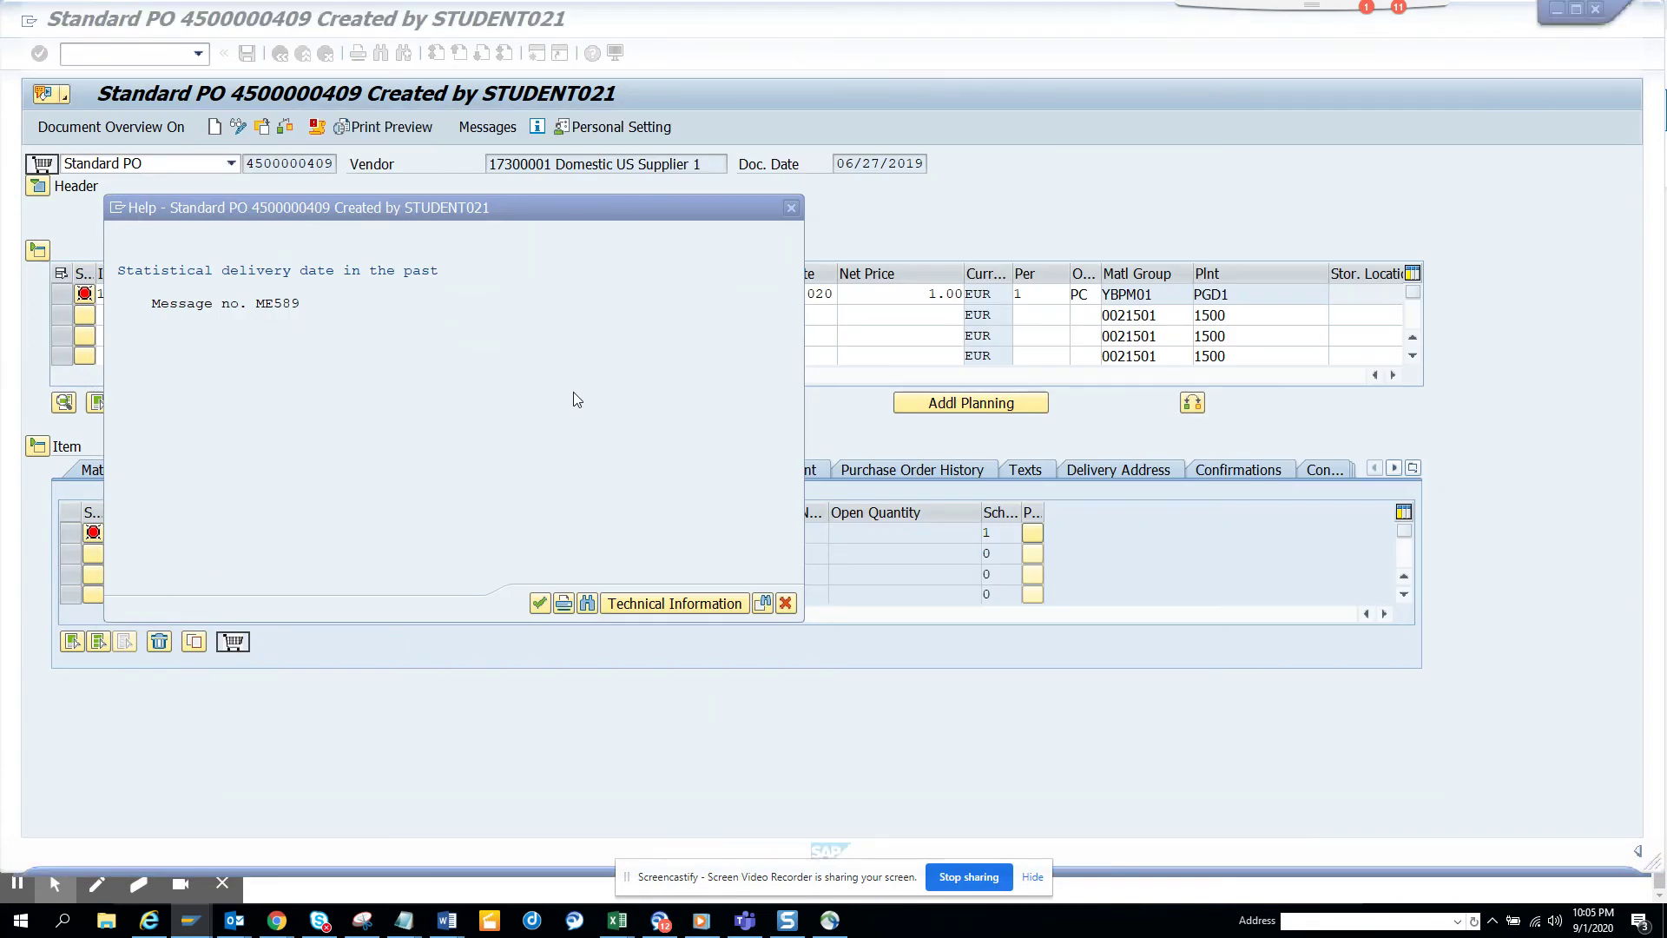
pyautogui.hotkey('alt', 'Tab')
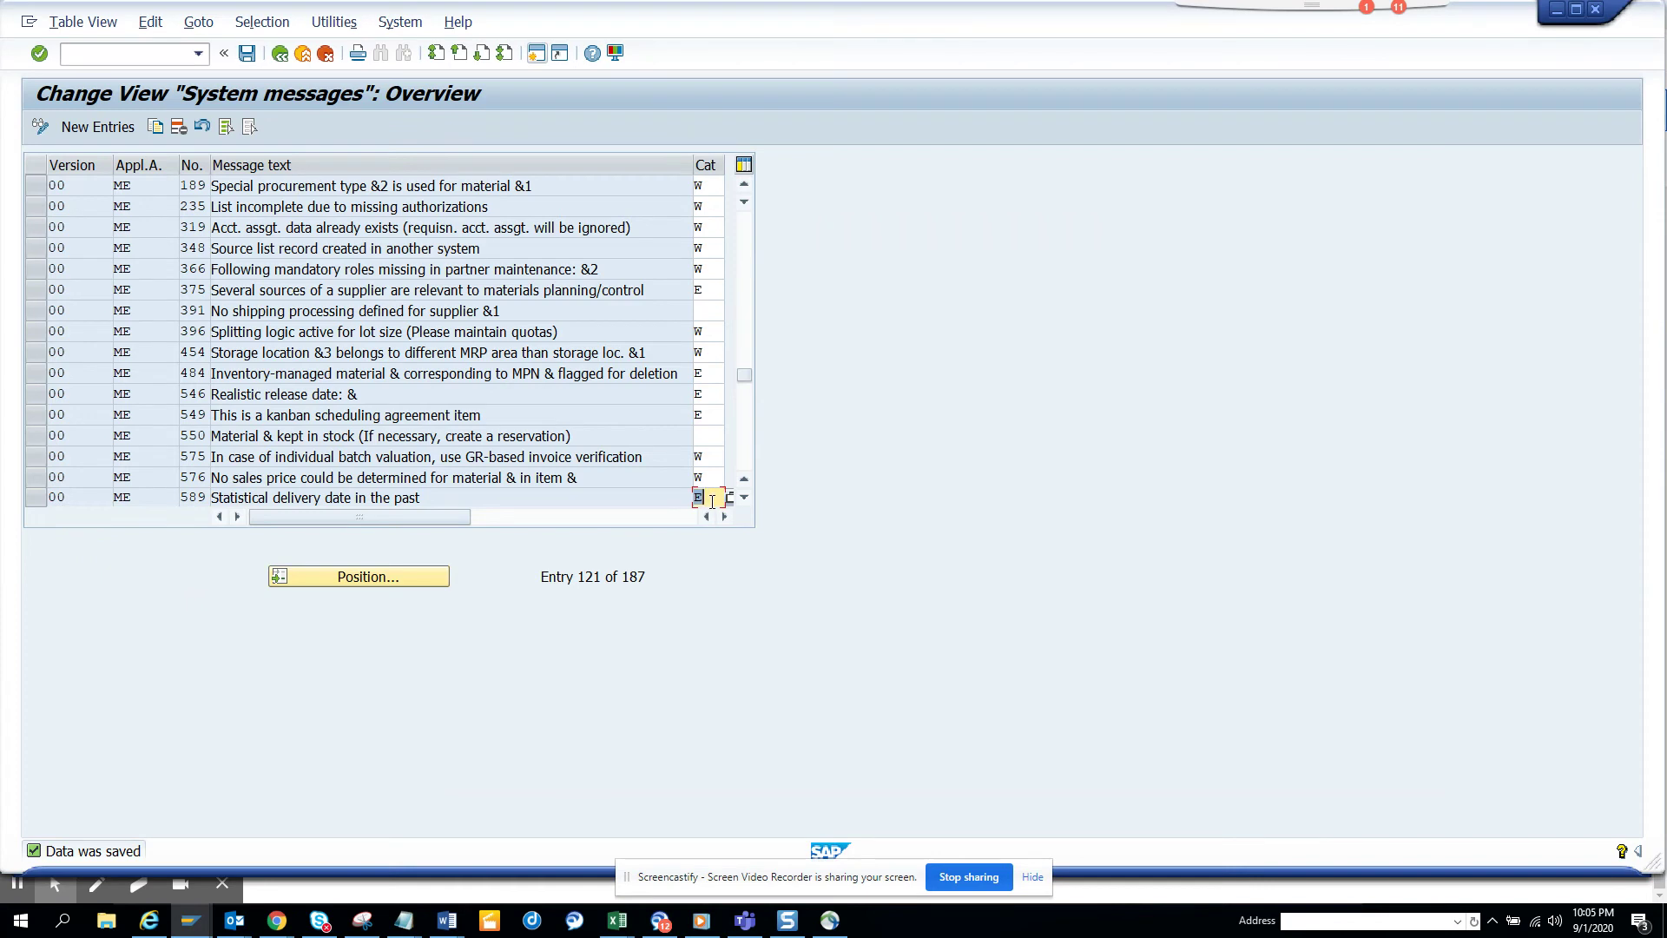
pyautogui.write('W')
pyautogui.click(247, 53)
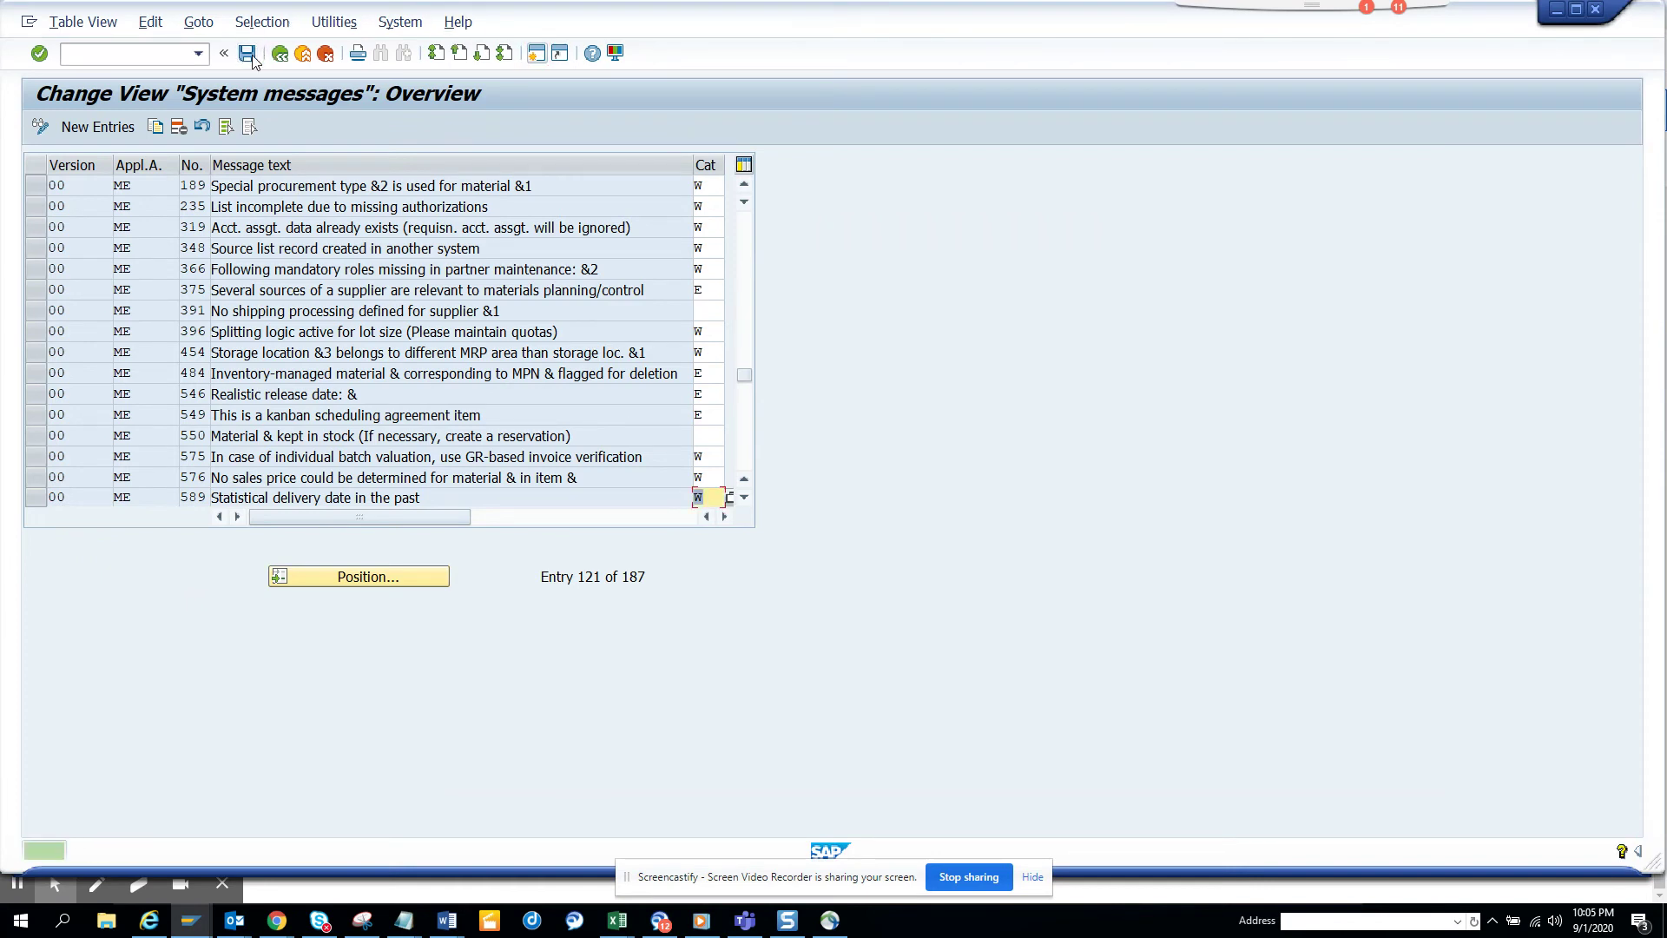
pyautogui.hotkey('alt', 'Tab')
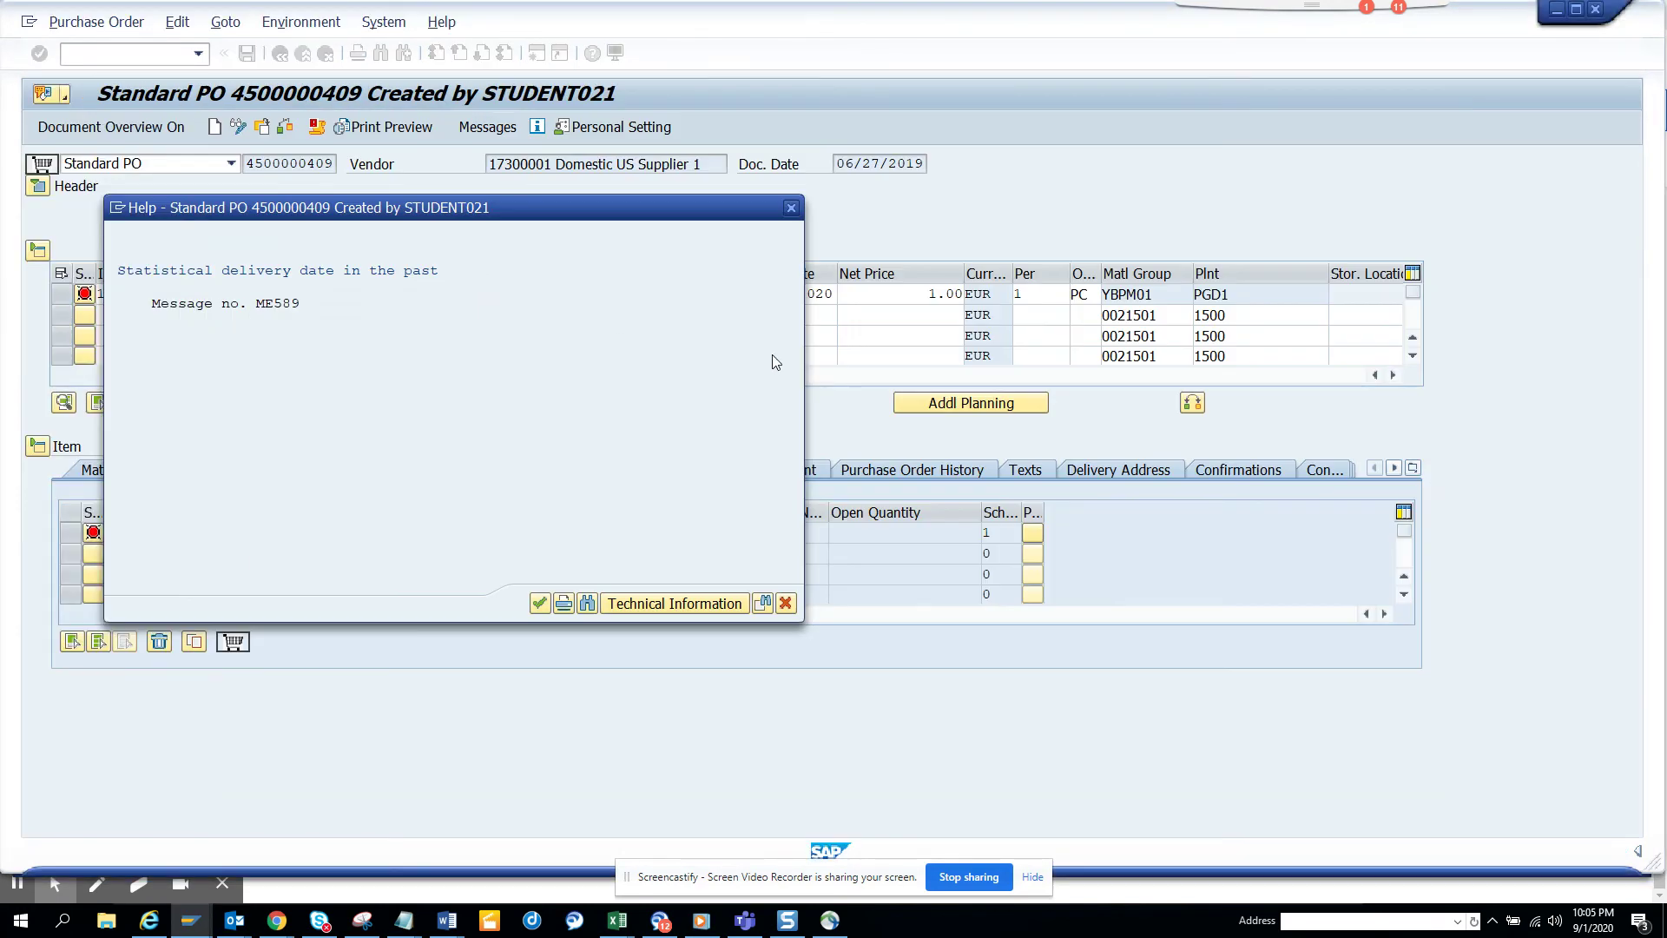
pyautogui.click(791, 207)
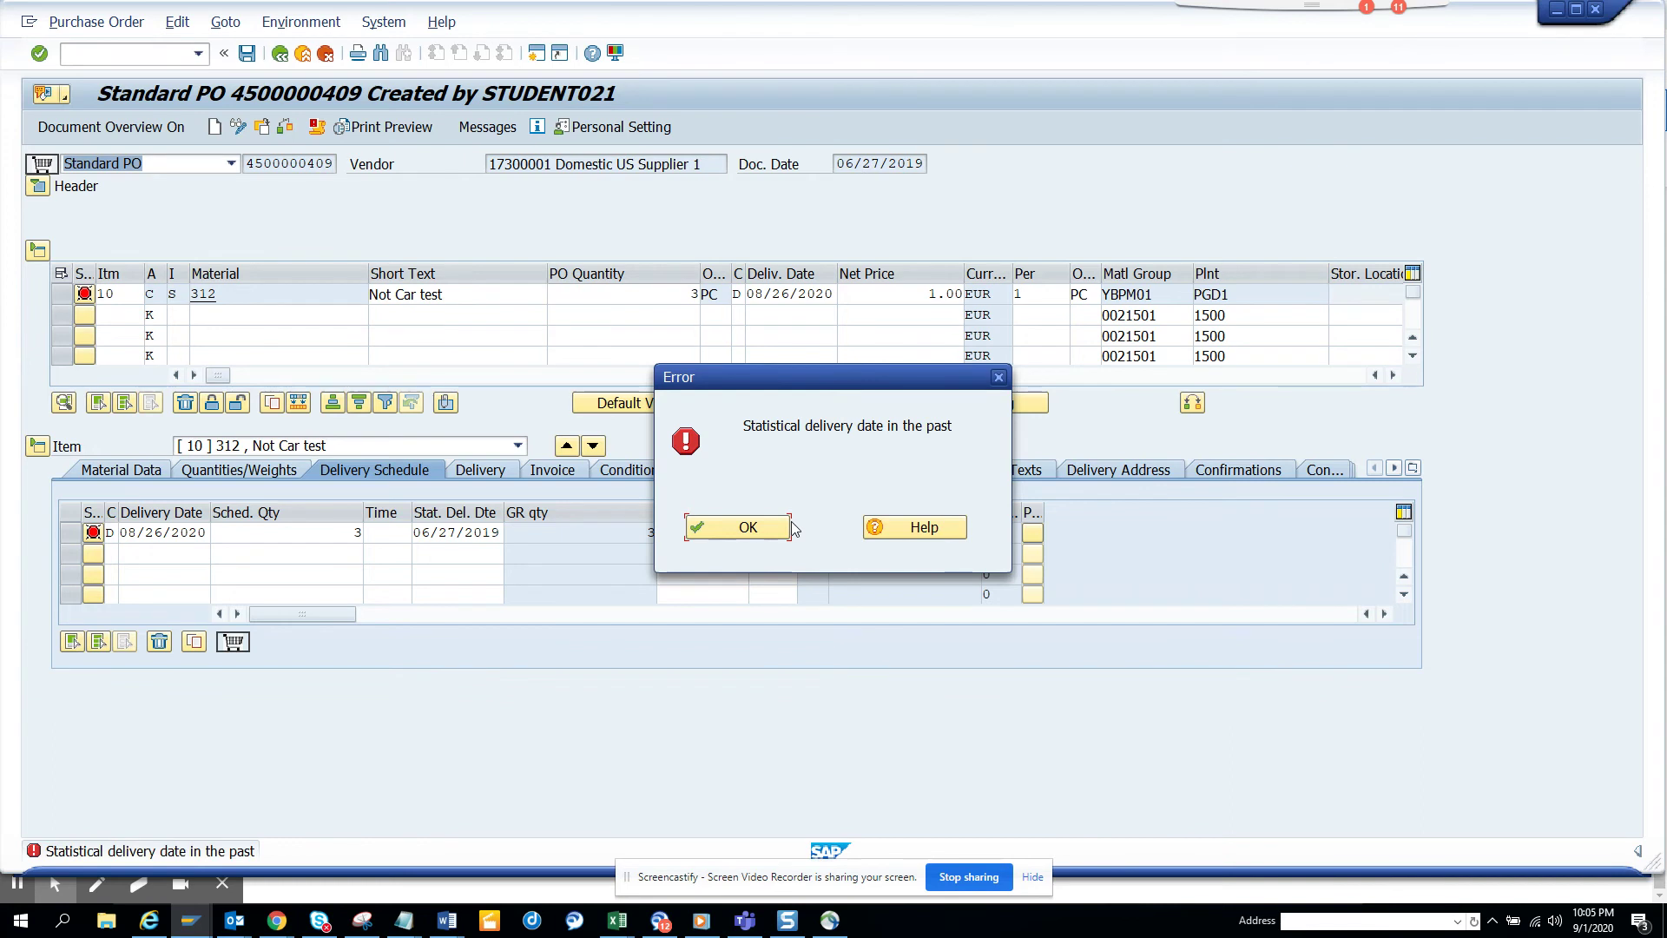
# Step: Dismiss the delivery-date error and reload the purchase order with /nme22n
pyautogui.click(773, 529)
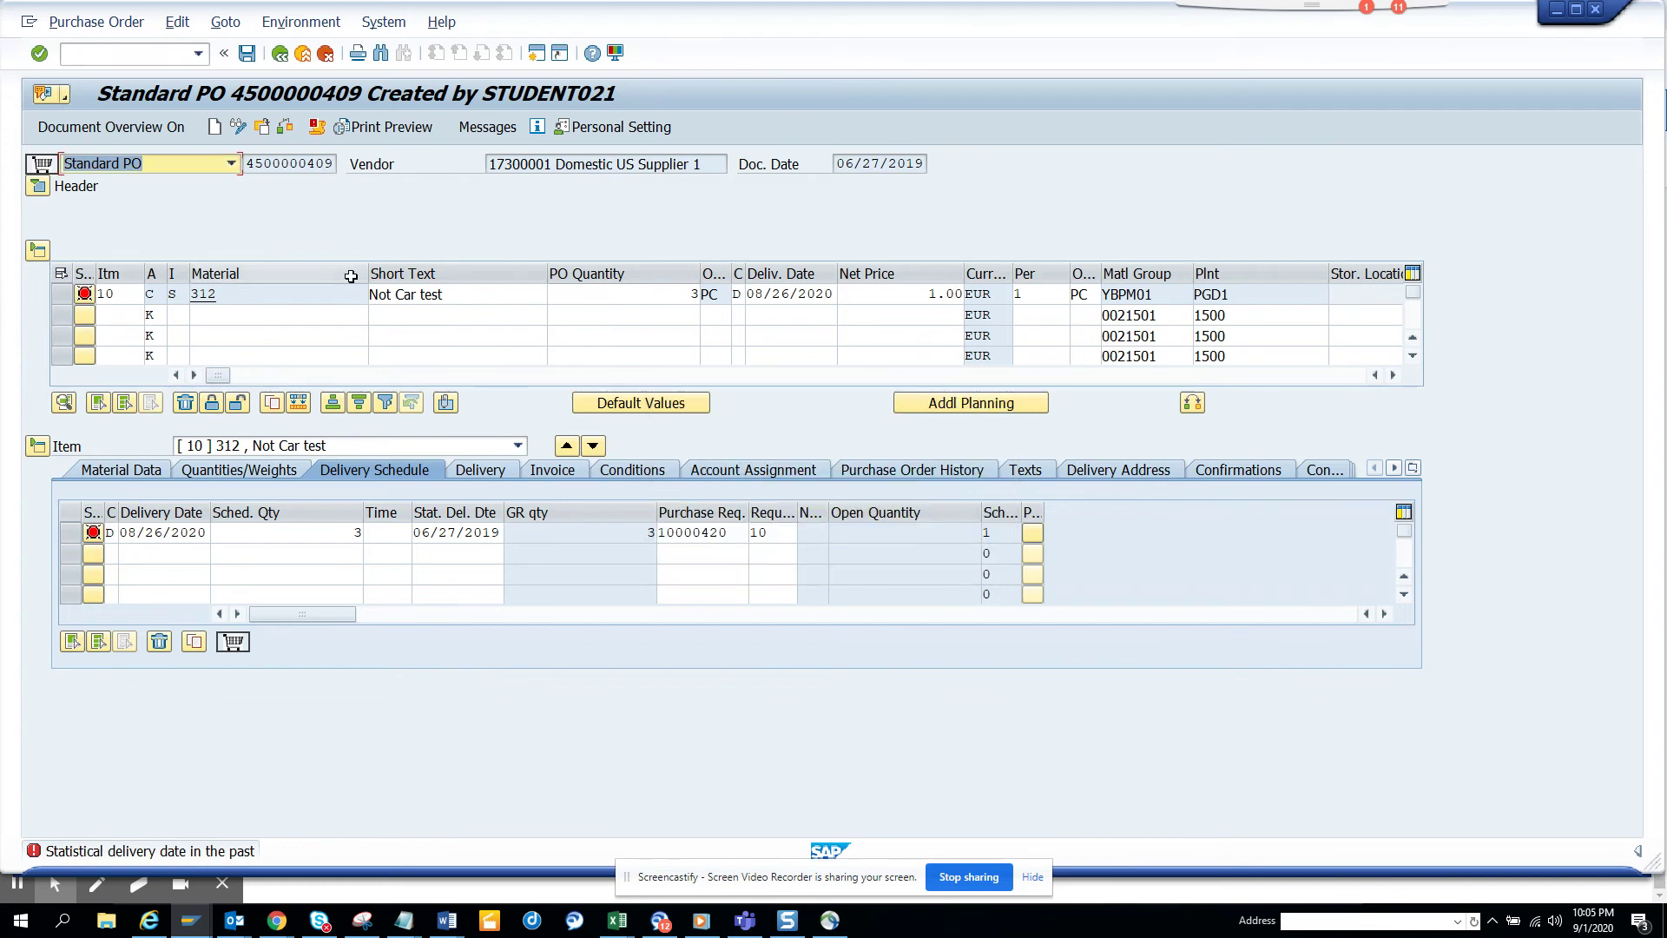
pyautogui.click(144, 59)
pyautogui.write('/nm')
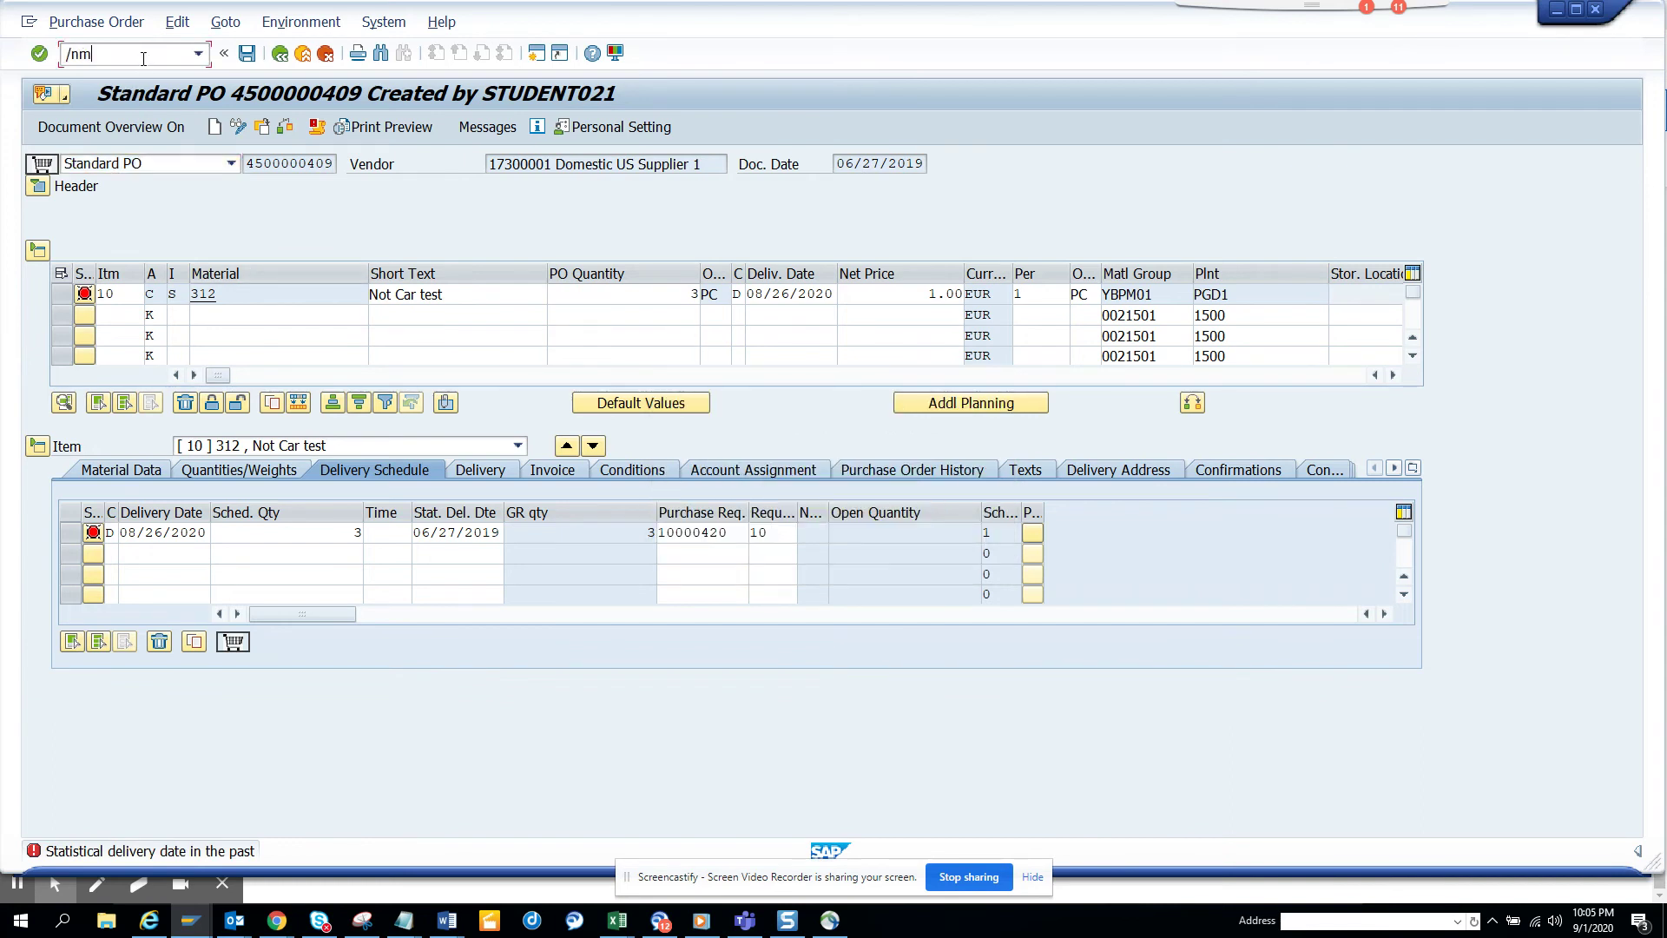
pyautogui.write('e22n')
pyautogui.press('Return')
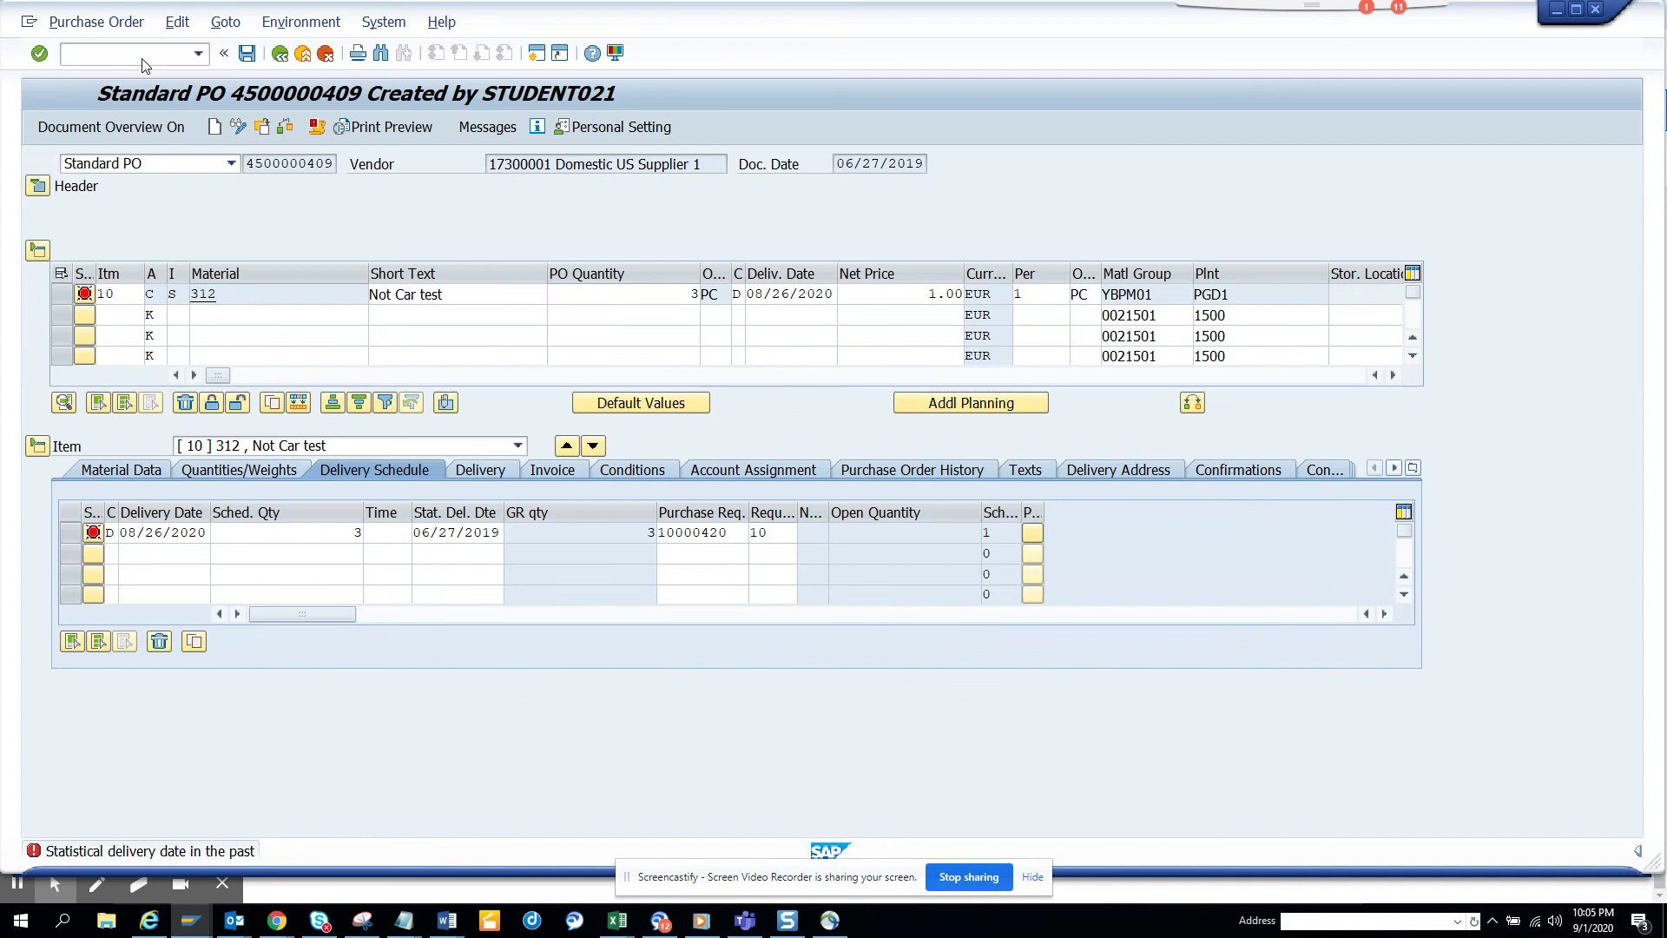
# Step: Re-enter item 10's delivery date as 08/26/2020 and run Check to list its warnings
pyautogui.click(165, 532)
pyautogui.press('BackSpace')
pyautogui.write('5')
pyautogui.press('Return')
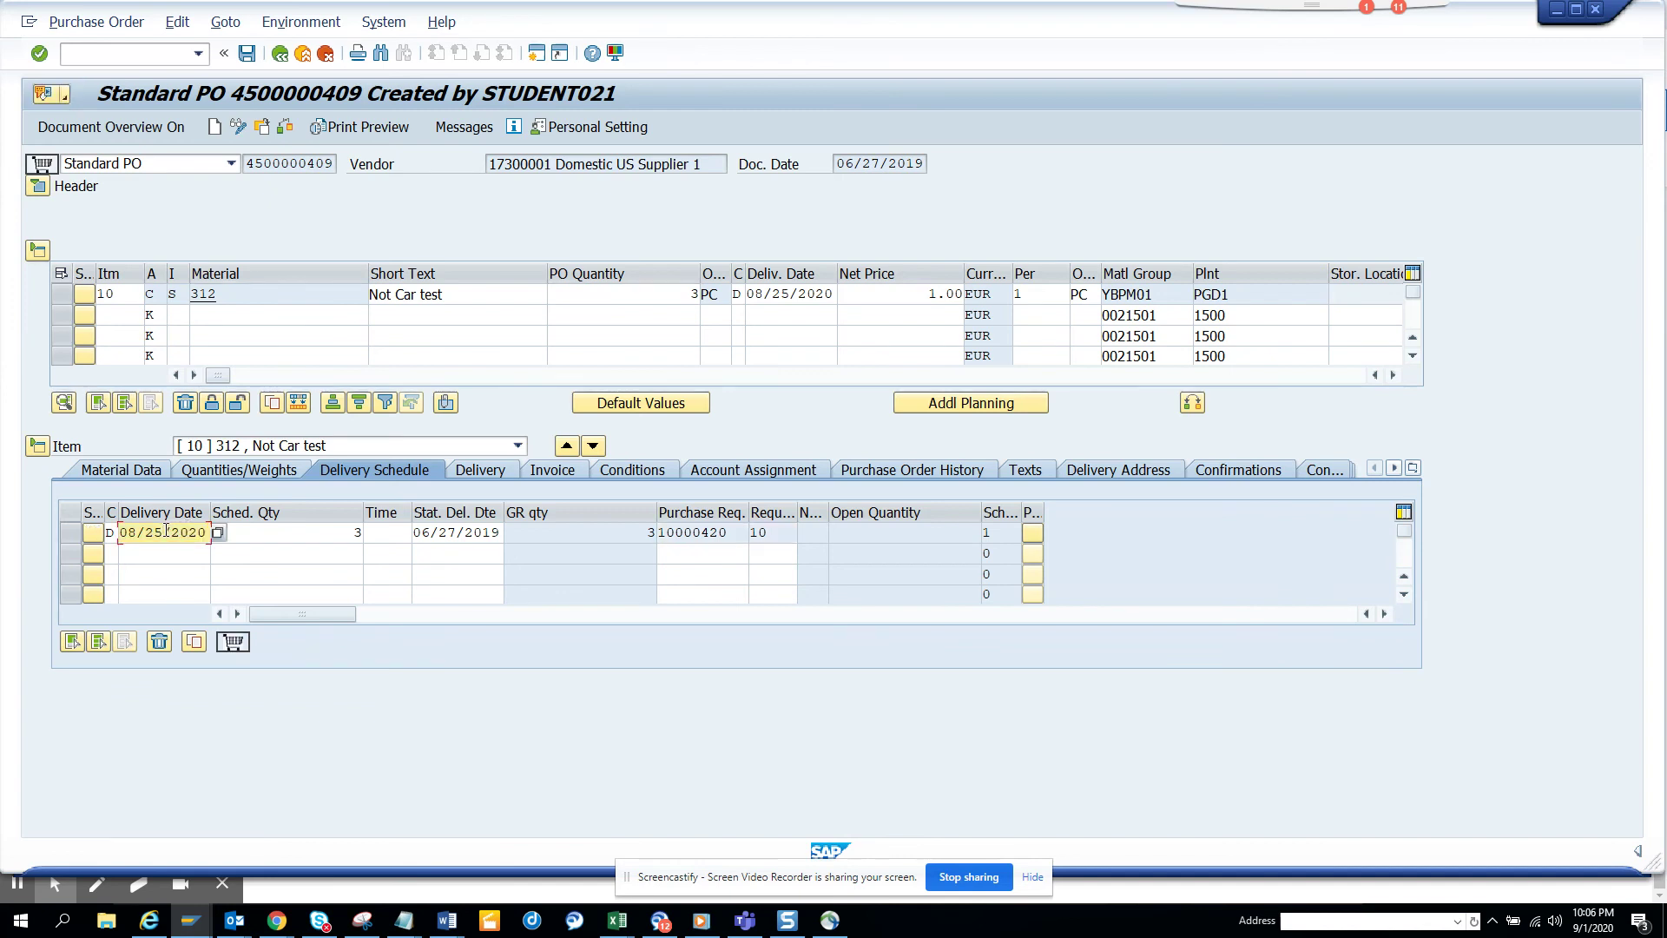
pyautogui.press('BackSpace')
pyautogui.write('6')
pyautogui.press('Return')
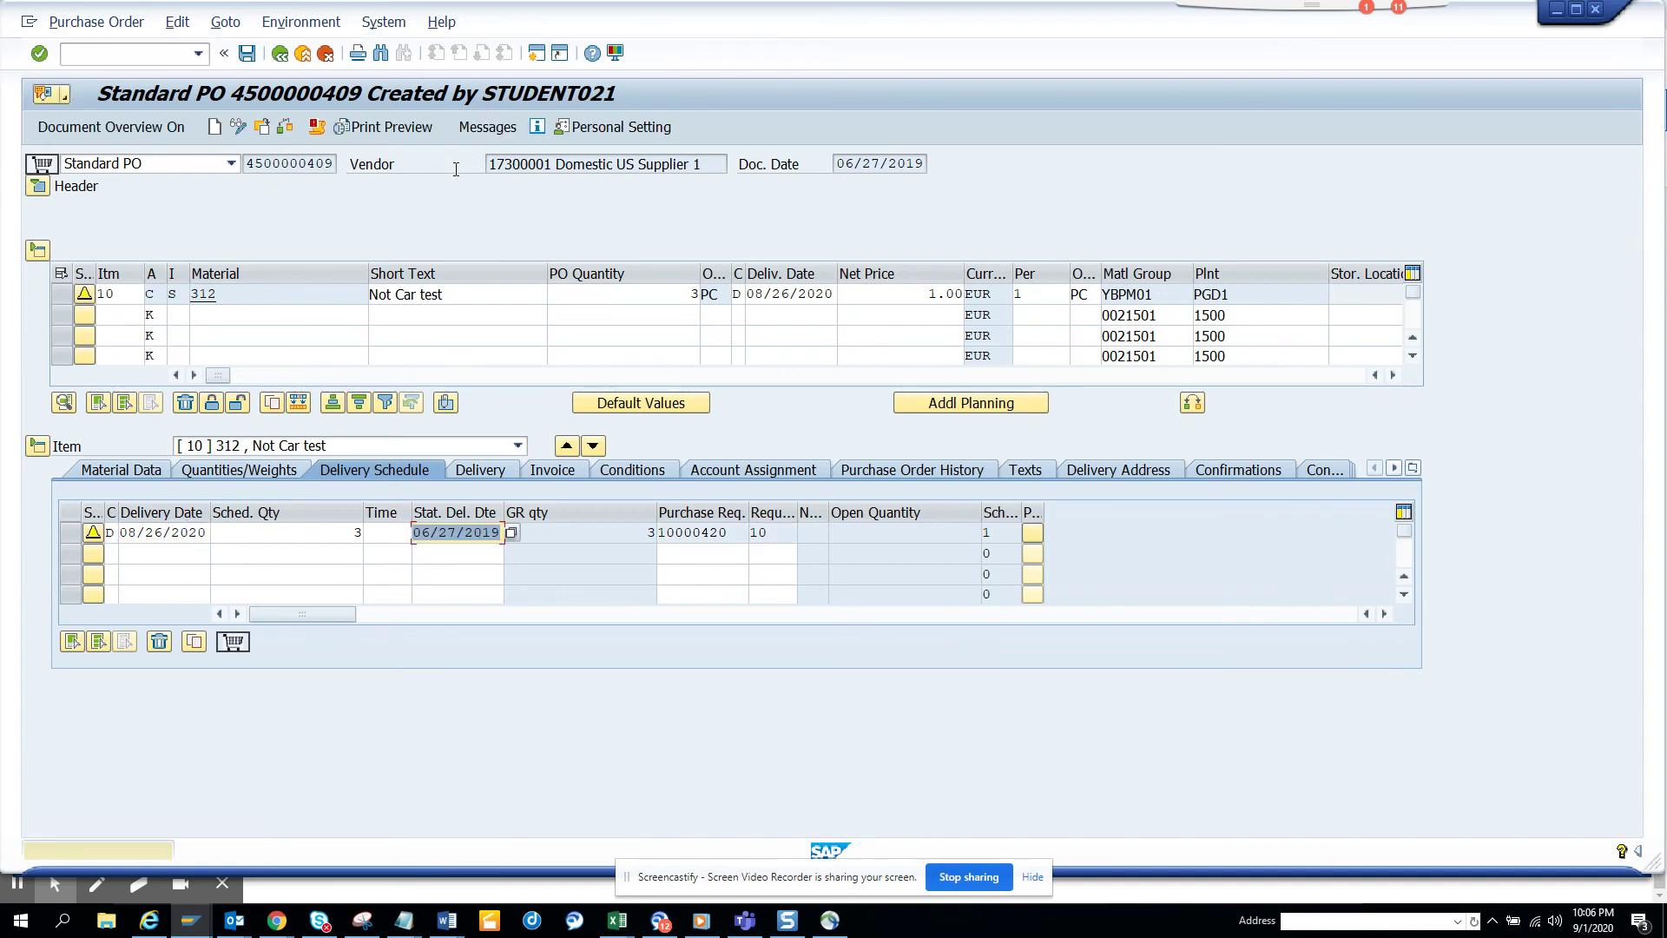
pyautogui.click(315, 125)
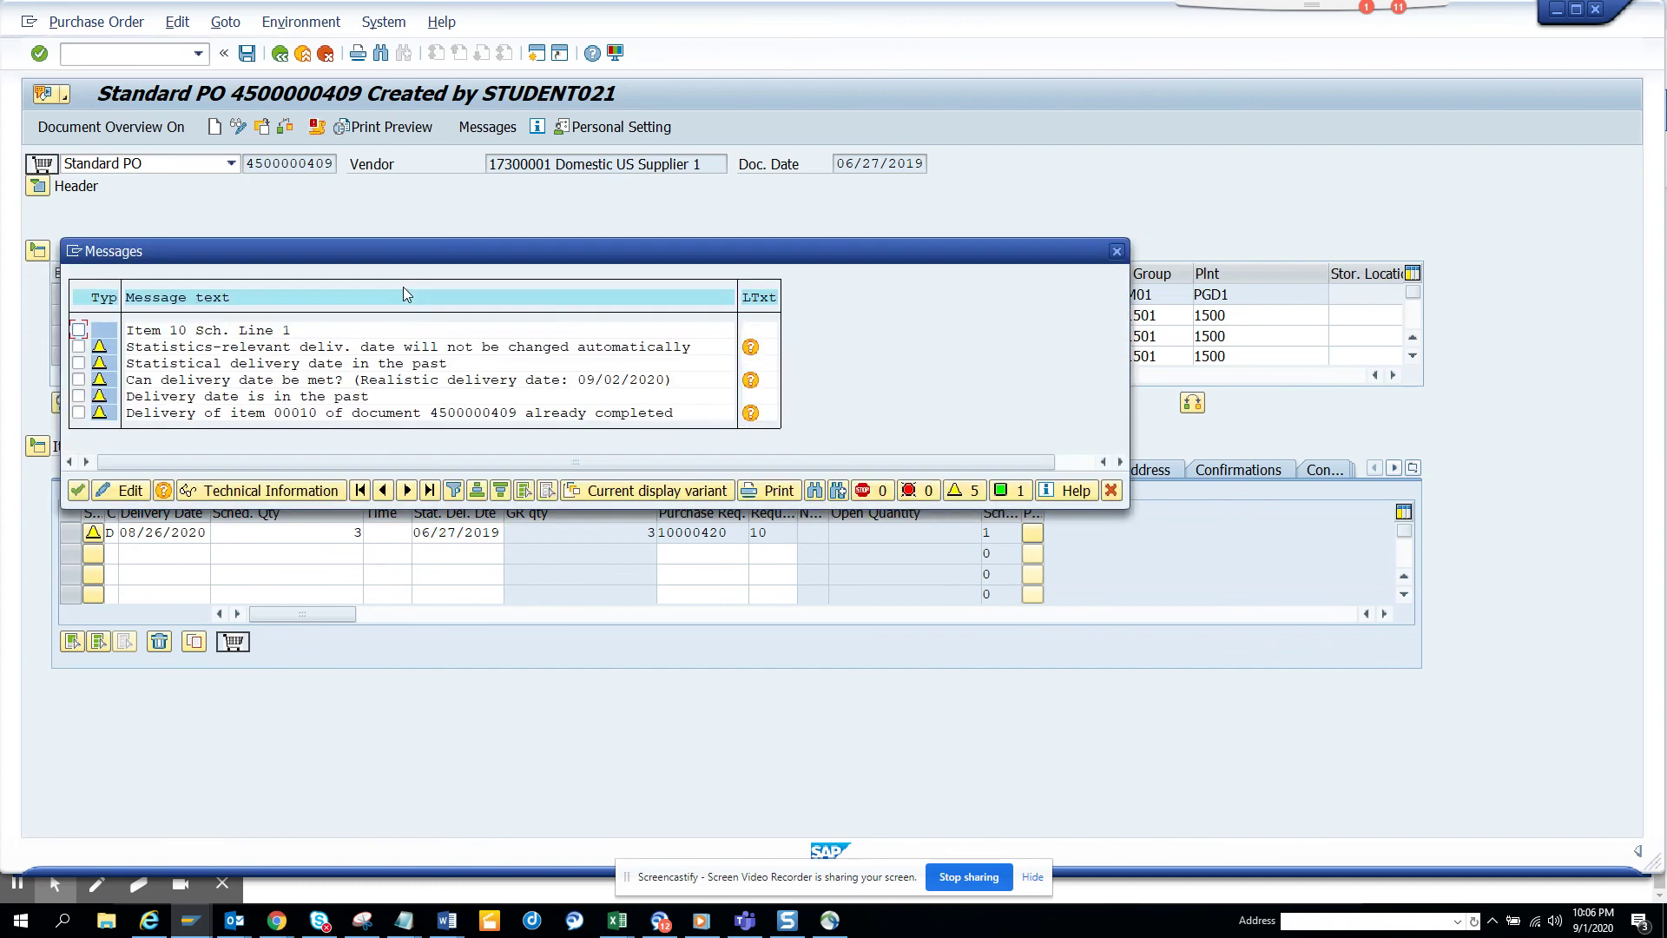